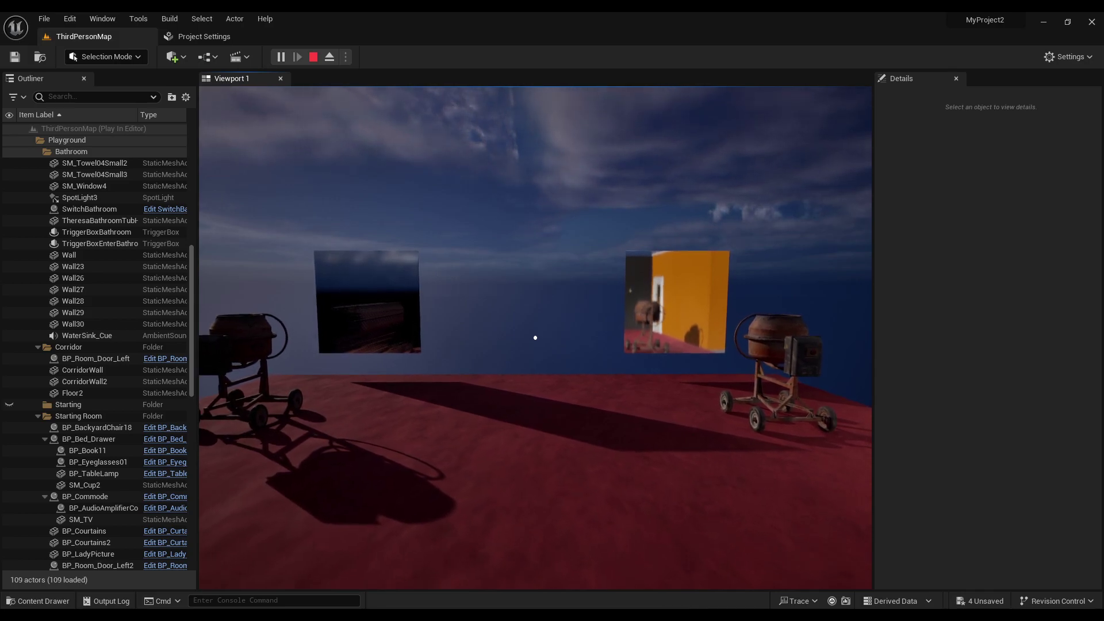
Step: Walk around the running level and examine the two square mirrors and their reflections from several sides
key(w)
key(d)
key(a)
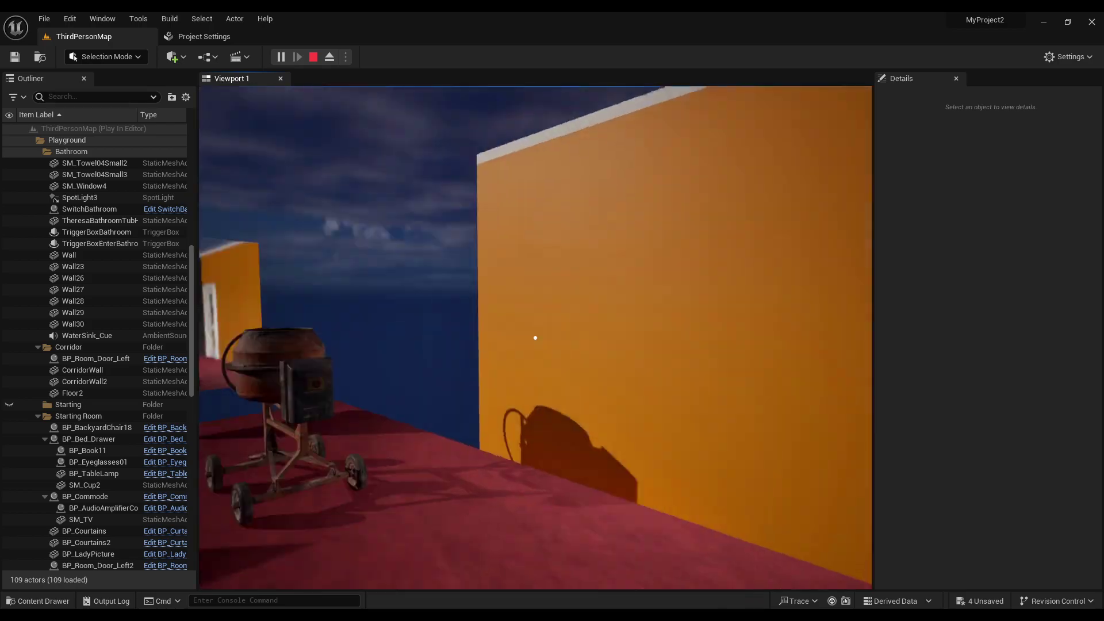
key(w)
key(a)
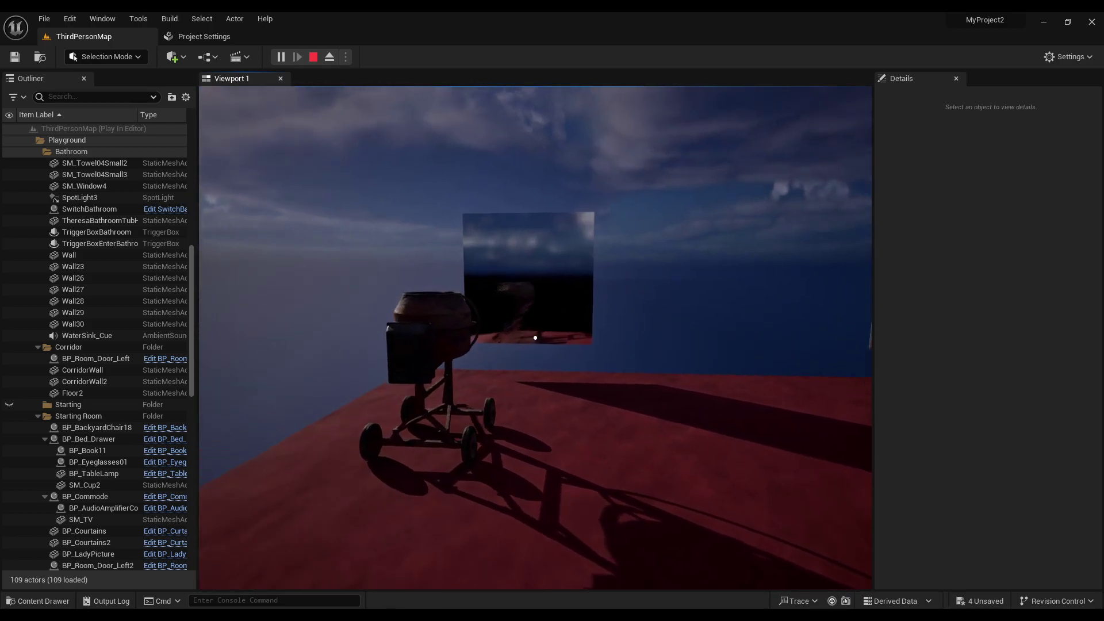
key(d)
key(s)
key(d)
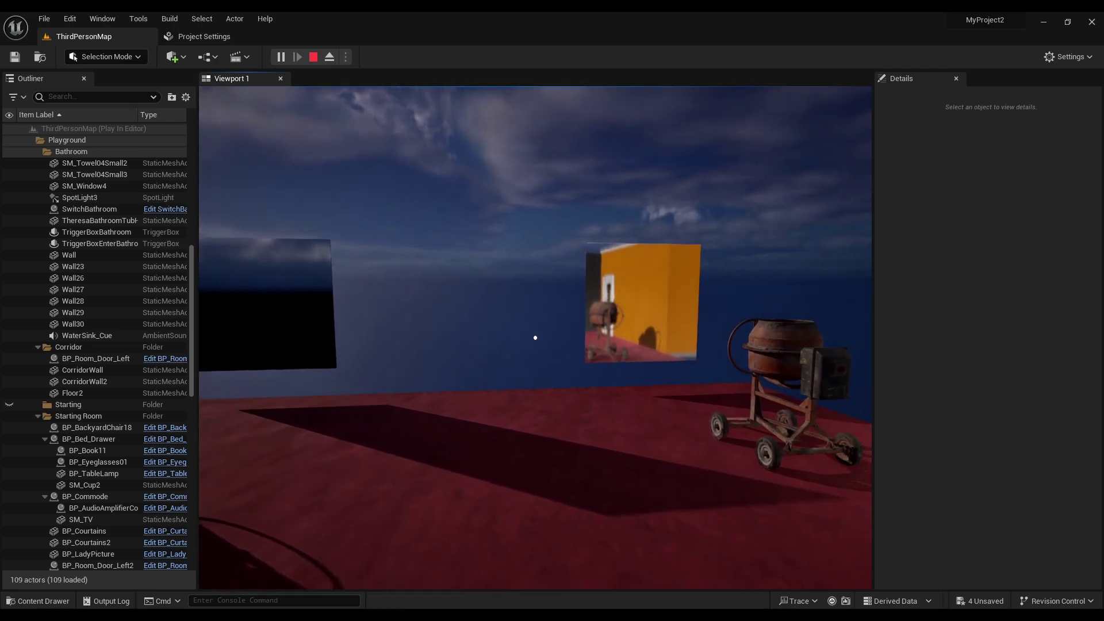
key(d)
key(a)
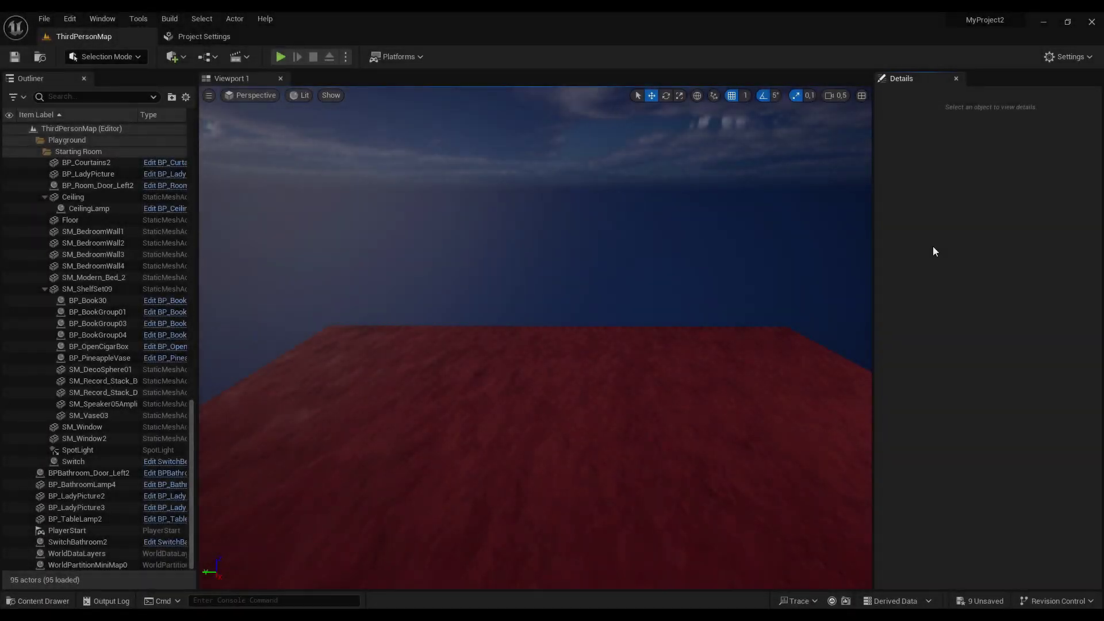
Step: Create a material named Miiror in the My_Blueprints folder and open it for editing
click(37, 601)
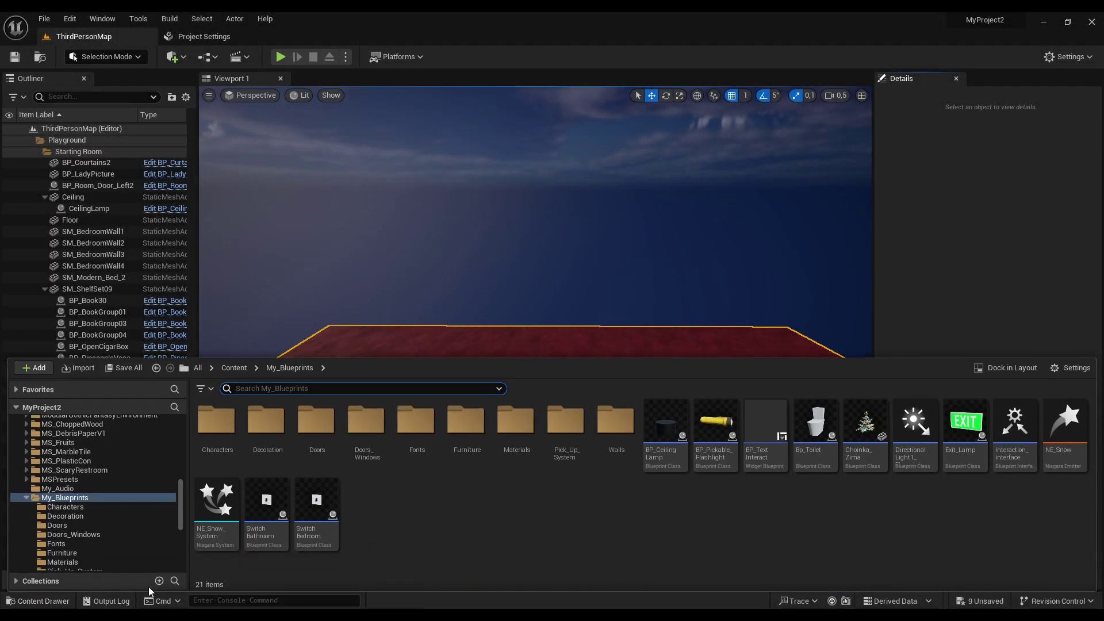
right_click(462, 532)
click(506, 241)
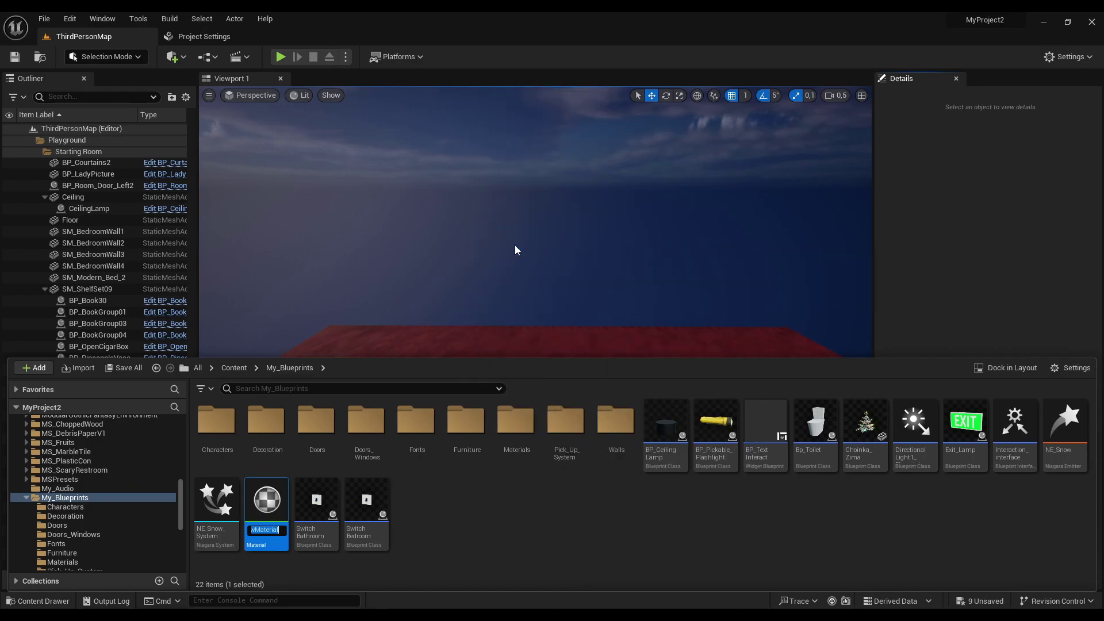
key(Return)
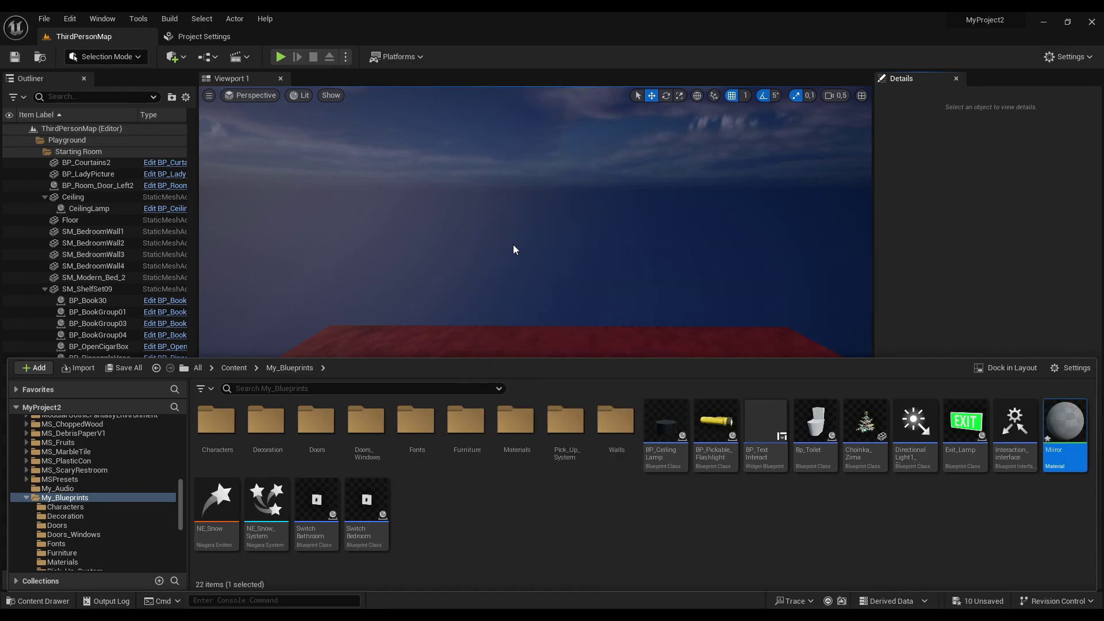
double_click(1075, 410)
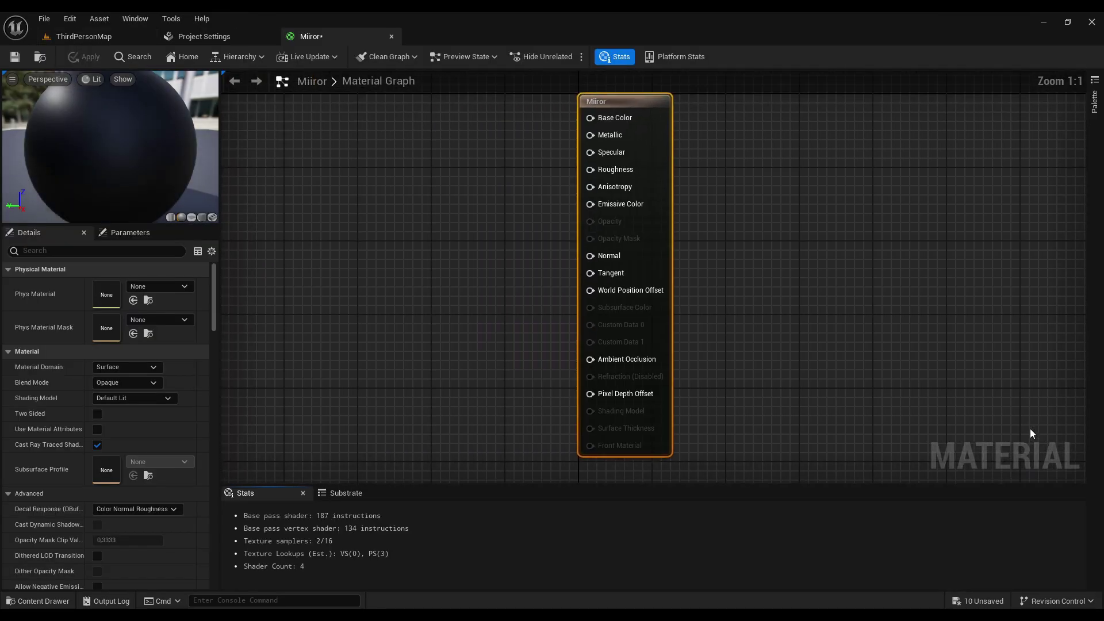
Step: Add a three-component vector constant beside the material's result node and connect it to Base Color
right_drag(494, 202, 507, 248)
click(555, 170)
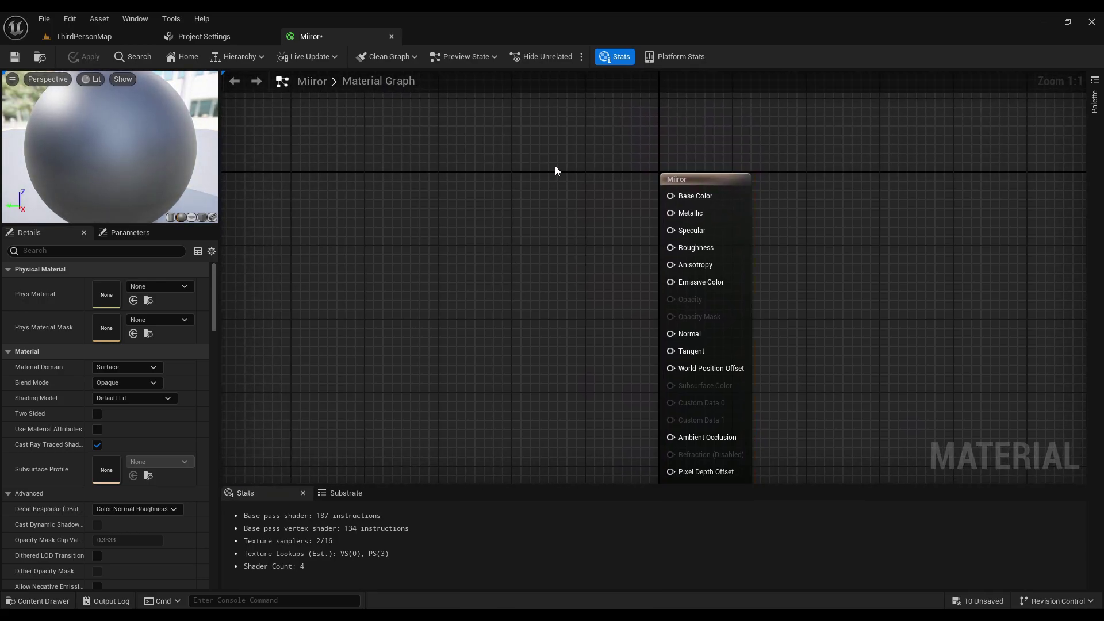
key(3)
click(491, 176)
drag(526, 182, 481, 134)
right_drag(587, 204, 551, 234)
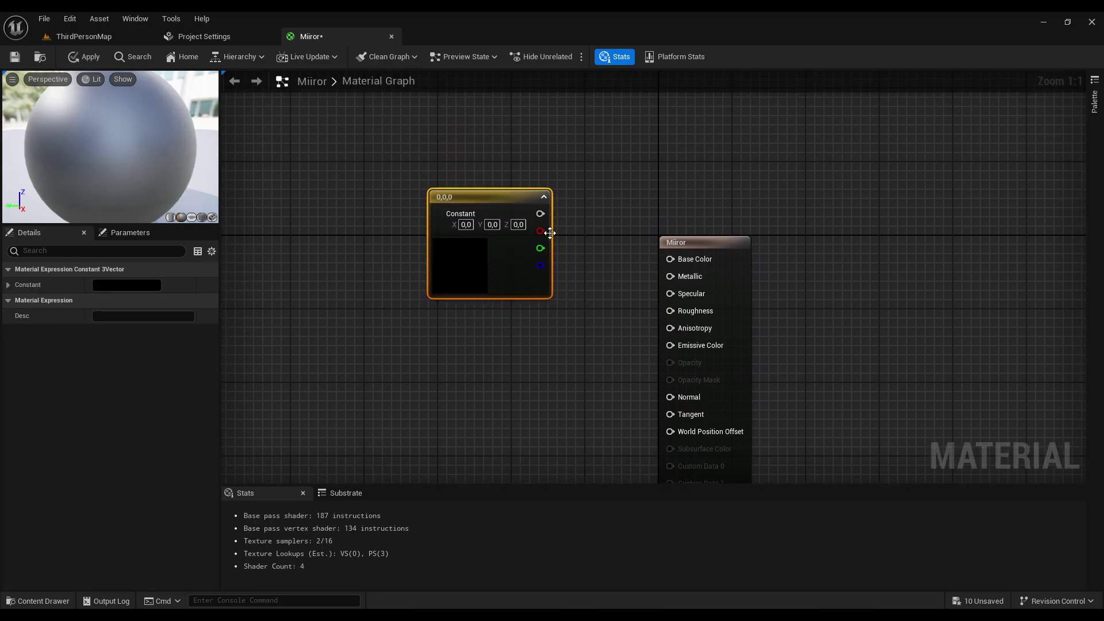
drag(655, 265, 674, 265)
Step: Set the vector constant's colour to pure white with R, G and B at 1,0
double_click(447, 247)
drag(632, 374, 624, 282)
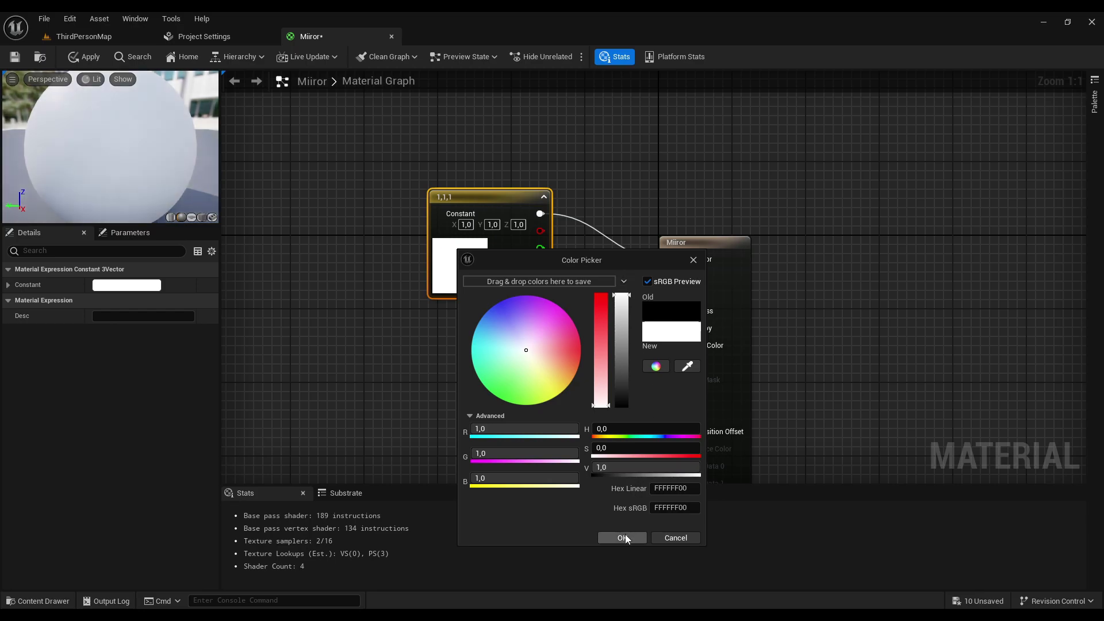
click(624, 538)
Step: Add three single-value Constant nodes stacked below the white vector constant
right_drag(540, 435, 498, 247)
click(510, 261)
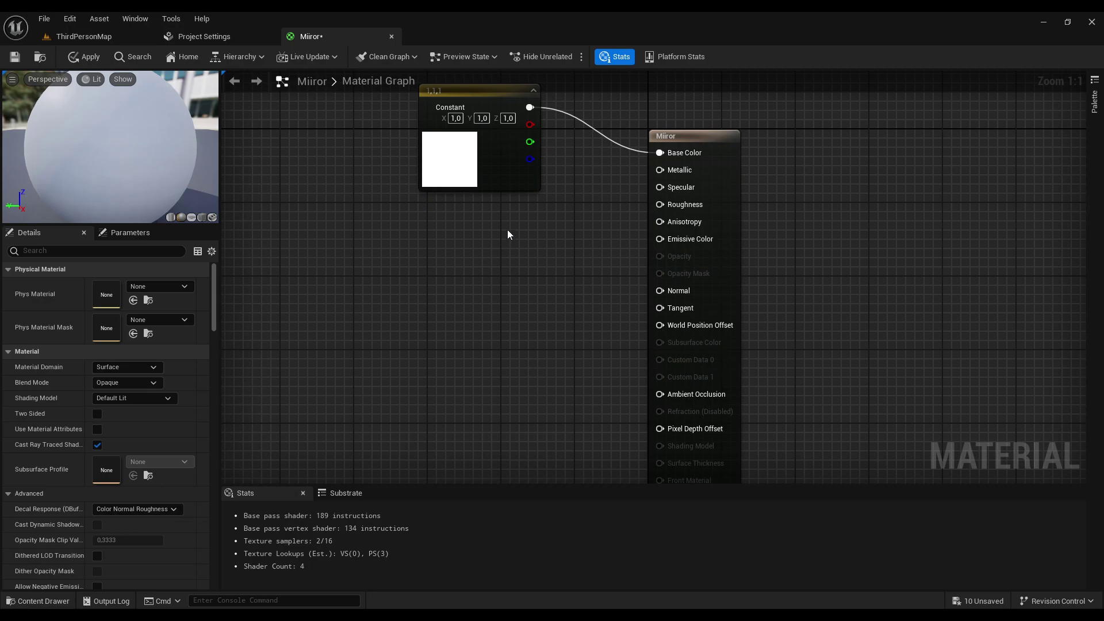
click(507, 231)
click(510, 284)
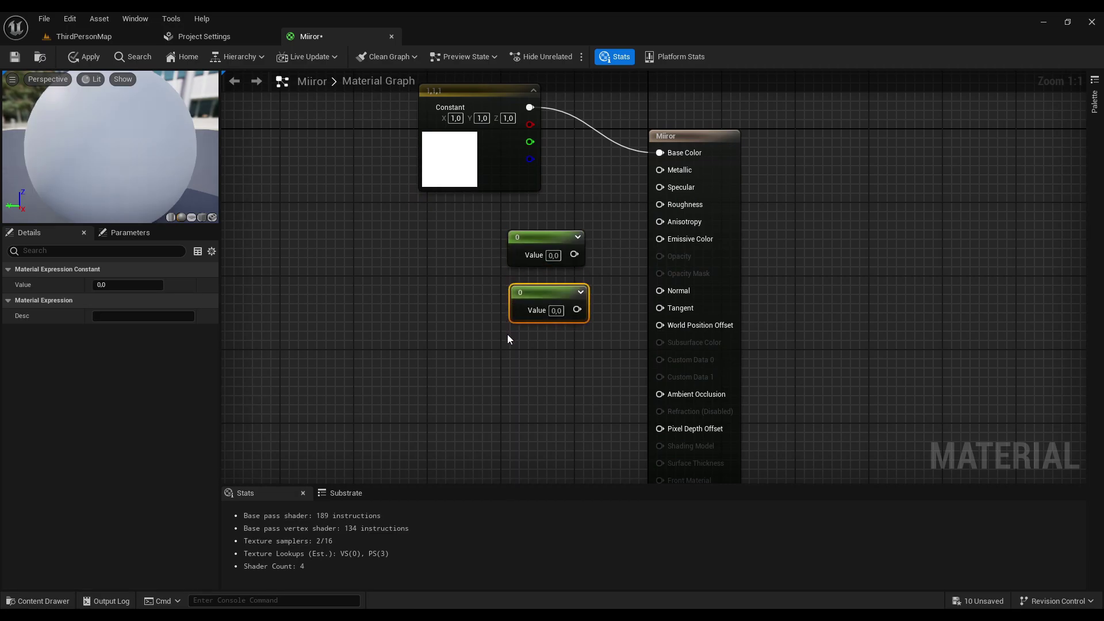
right_click(453, 301)
text(cons)
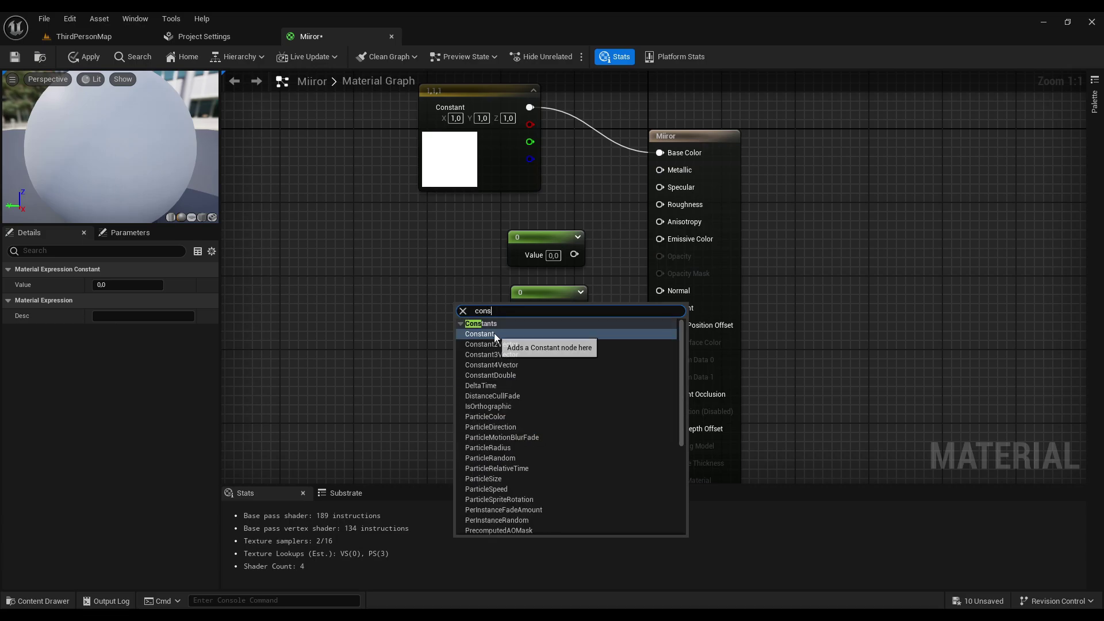
click(449, 248)
right_drag(603, 216, 525, 336)
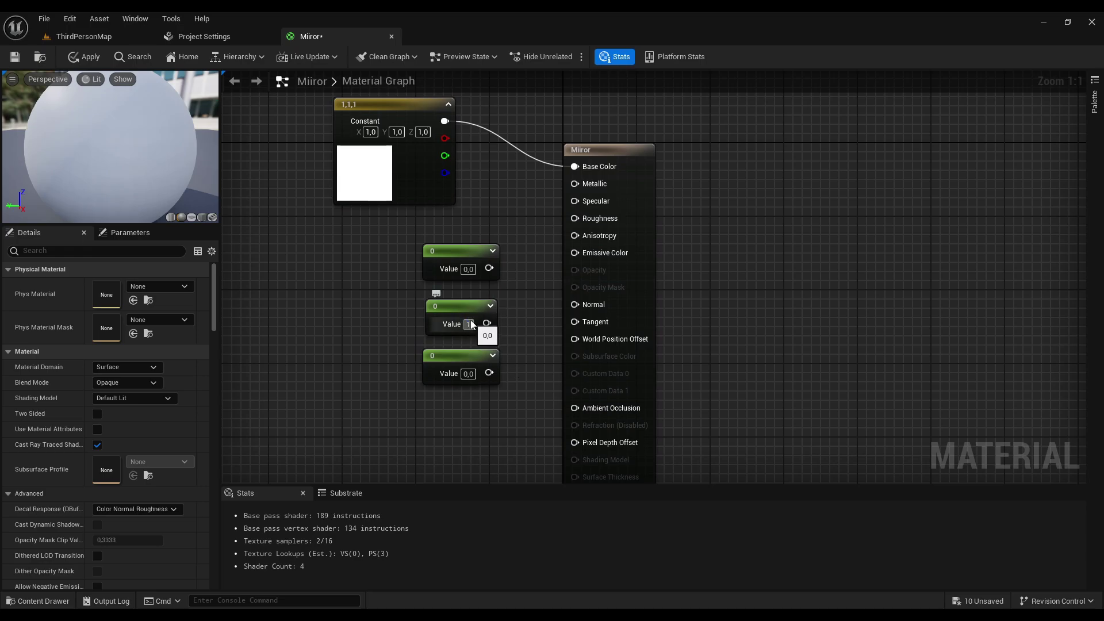
Step: Set the upper two constants to 1 and connect the three, from uppermost to lowest, to Metallic, Specular and Roughness
click(495, 211)
drag(487, 373, 574, 218)
drag(491, 323, 575, 201)
drag(489, 268, 587, 187)
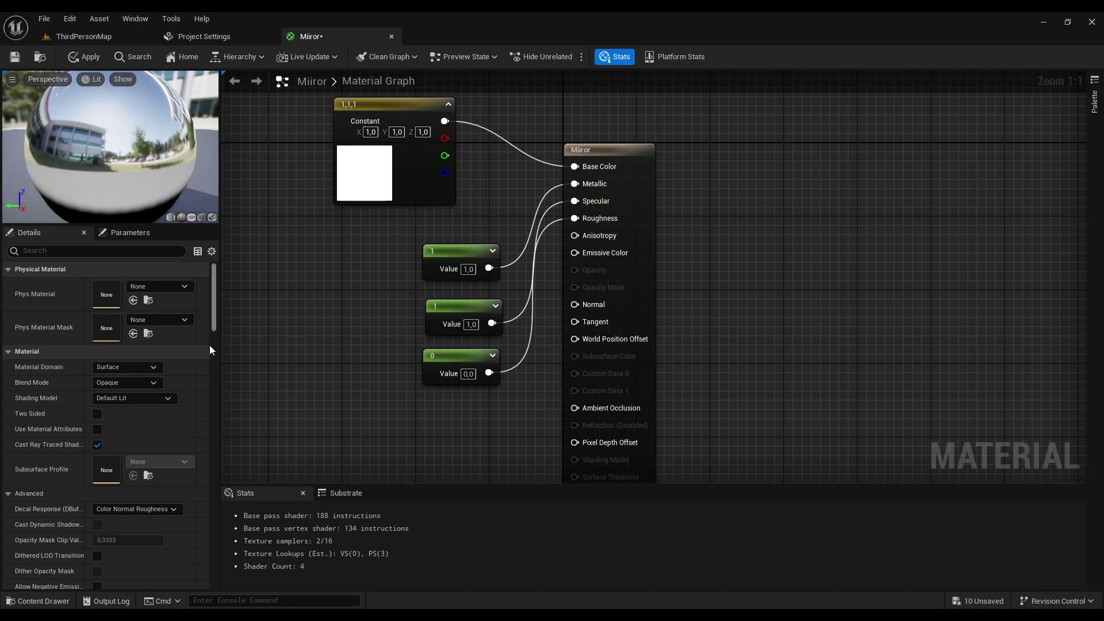
Step: Enable High Quality Reflections and Planar Reflections under the material's Forward Shading options, and apply and save the material
drag(215, 298, 165, 512)
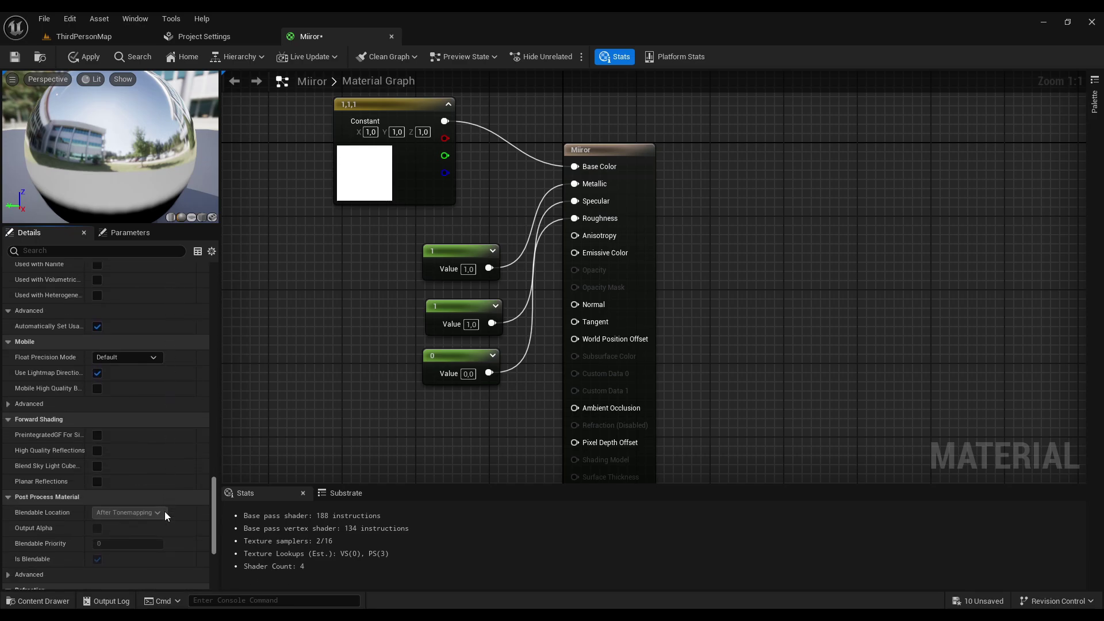
click(96, 450)
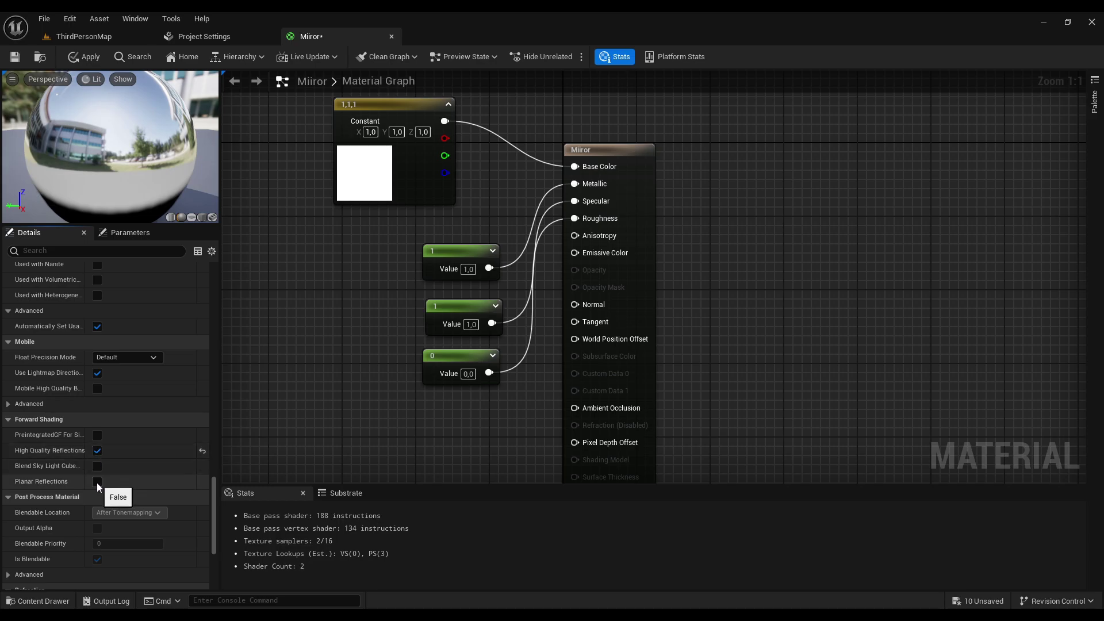
click(96, 482)
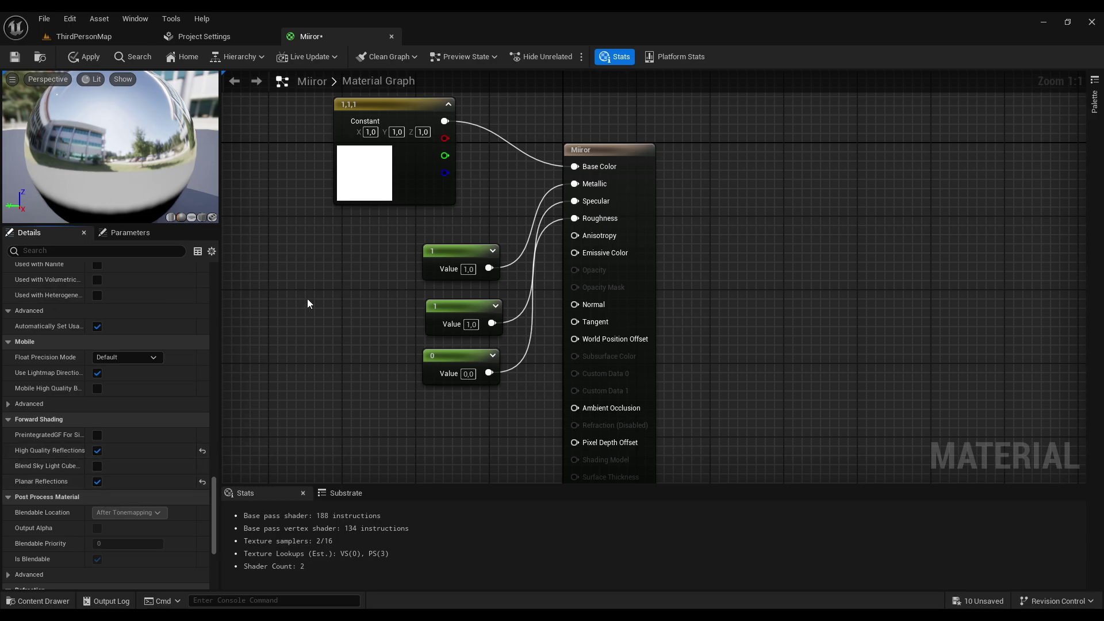
click(83, 56)
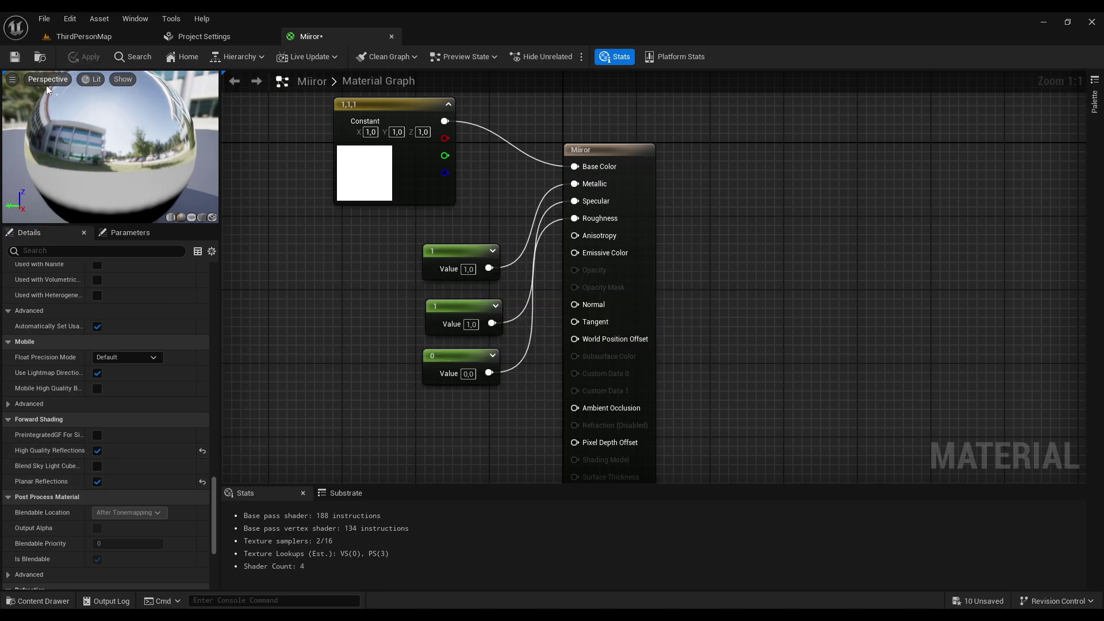
click(15, 61)
Step: Return to the ThirdPersonMap level and place a Cube actor above the red floor
click(76, 36)
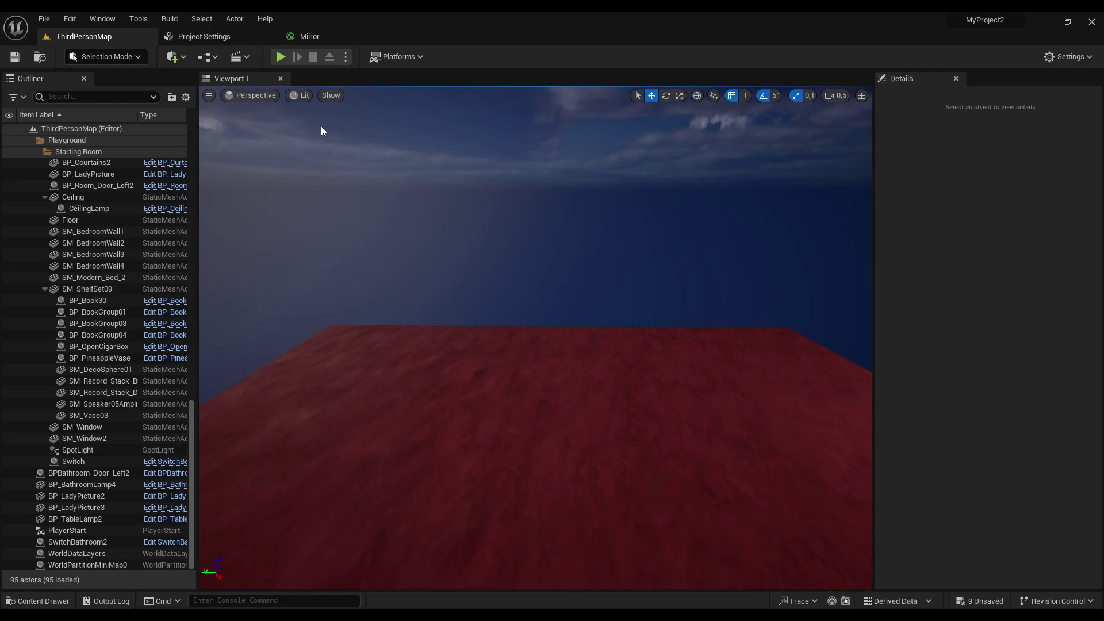
mouse_move(485, 423)
right_down()
mouse_move(551, 407)
mouse_move(482, 408)
right_up()
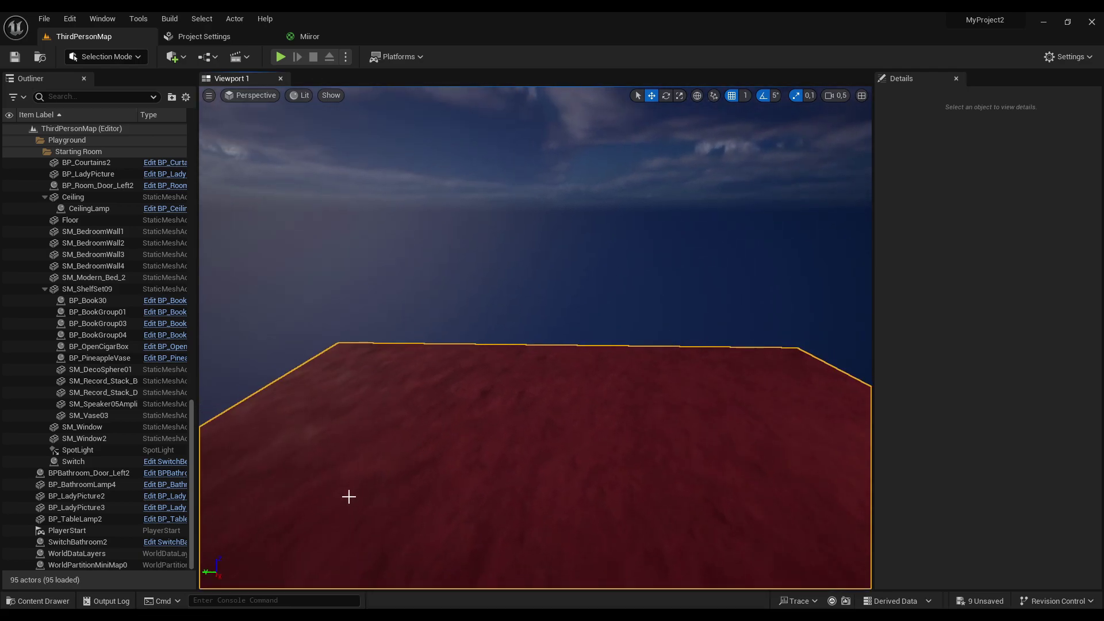
click(38, 601)
click(479, 292)
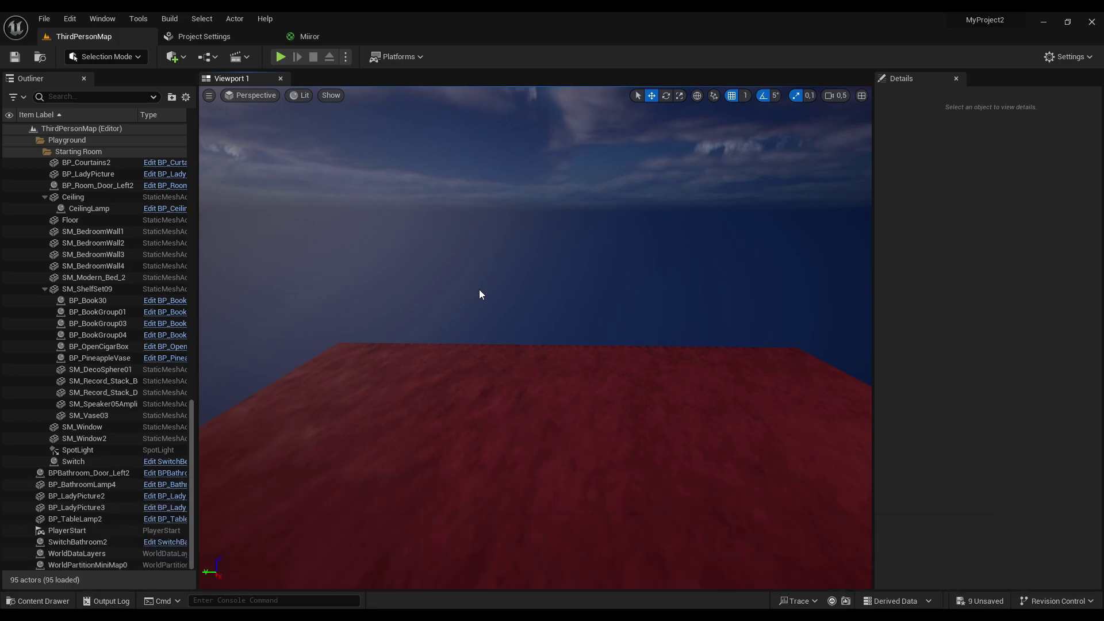
click(180, 60)
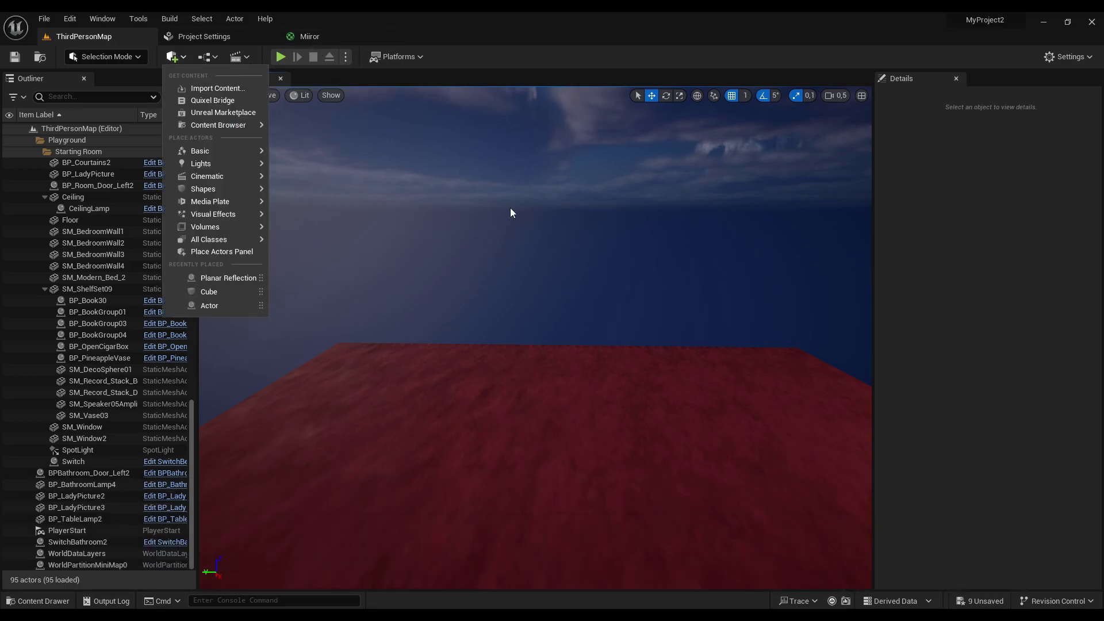
click(212, 291)
drag(534, 353, 754, 373)
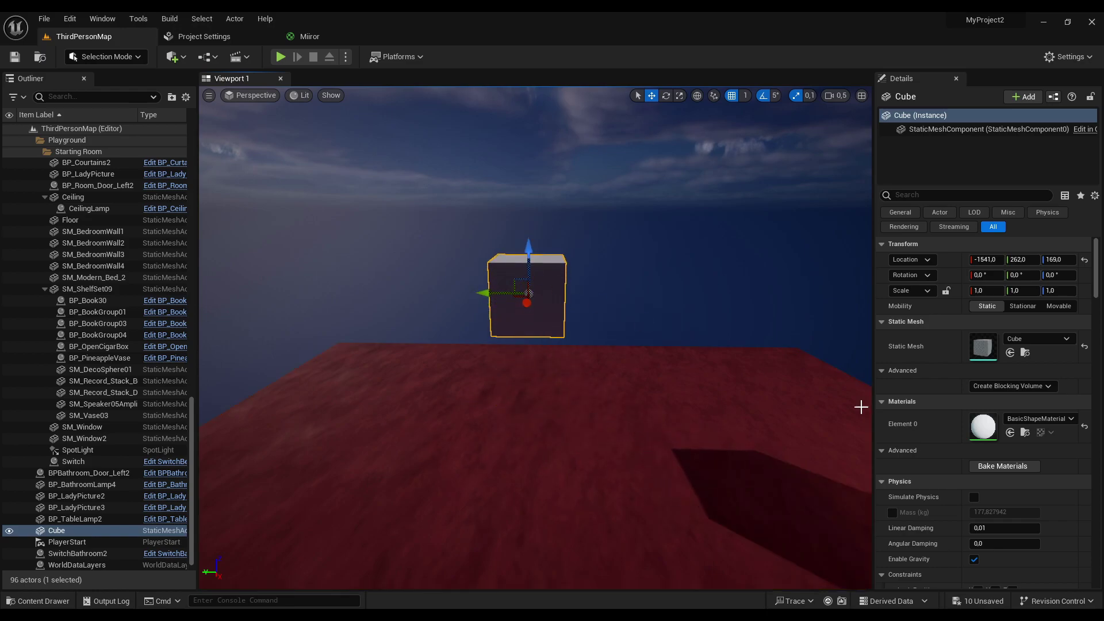
Step: Flatten the cube into a thin panel by setting its X scale to 0,01
click(986, 291)
text(0,01)
key(Return)
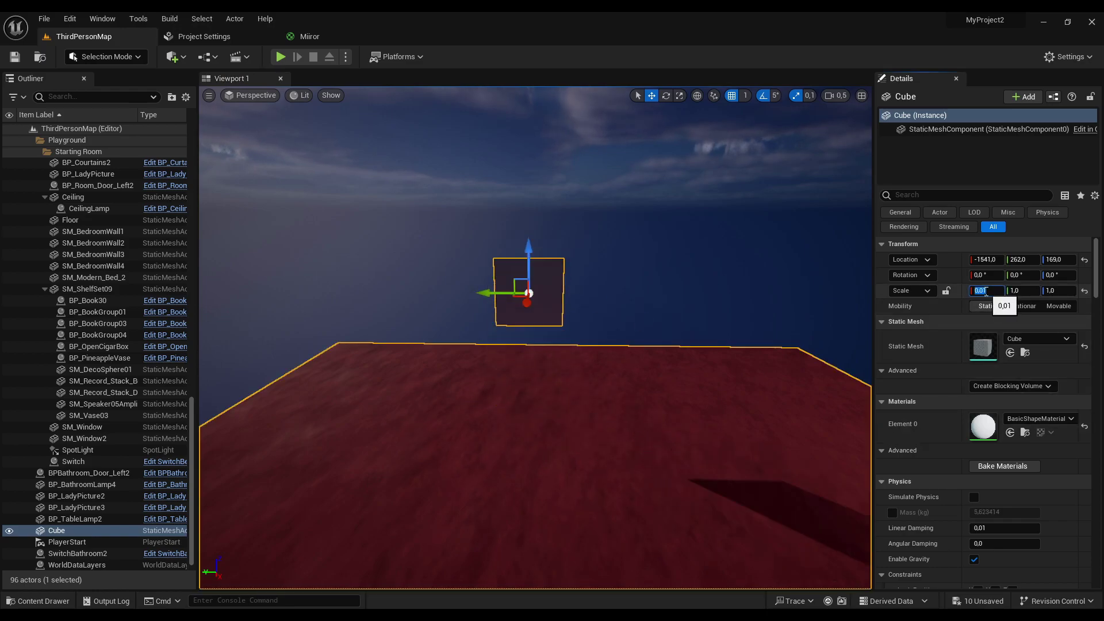
Step: Apply the Miiror material from the content folder to the thin cube panel
mouse_move(770, 328)
right_down()
mouse_move(839, 325)
mouse_move(848, 302)
mouse_move(764, 316)
right_up()
right_drag(575, 345, 575, 345)
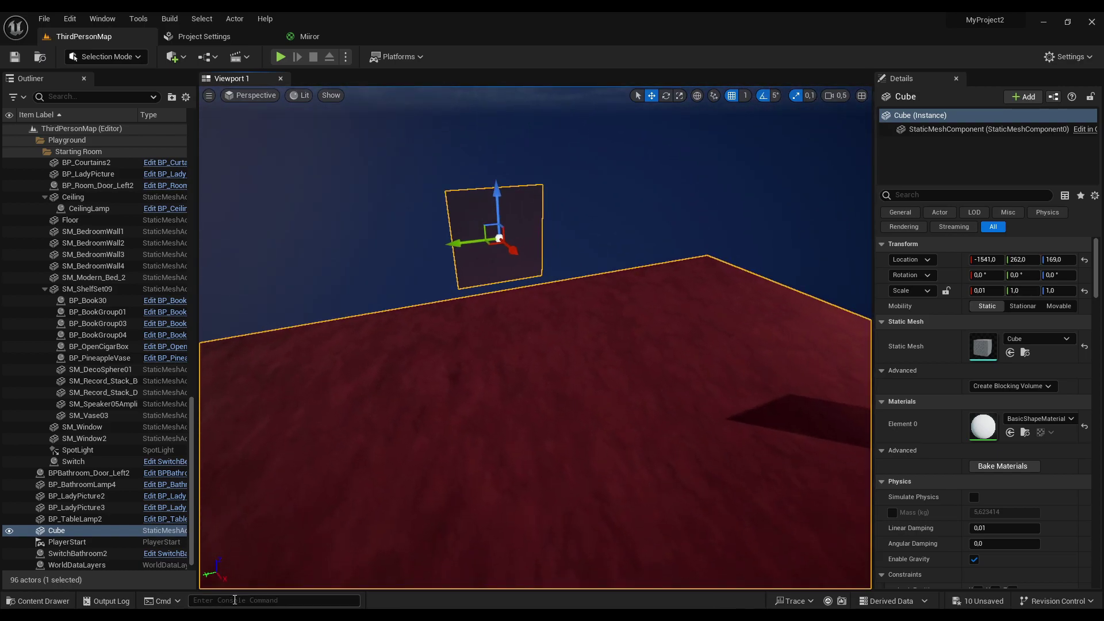
click(57, 600)
drag(1063, 445, 506, 241)
right_drag(506, 241, 505, 241)
right_drag(752, 446, 751, 446)
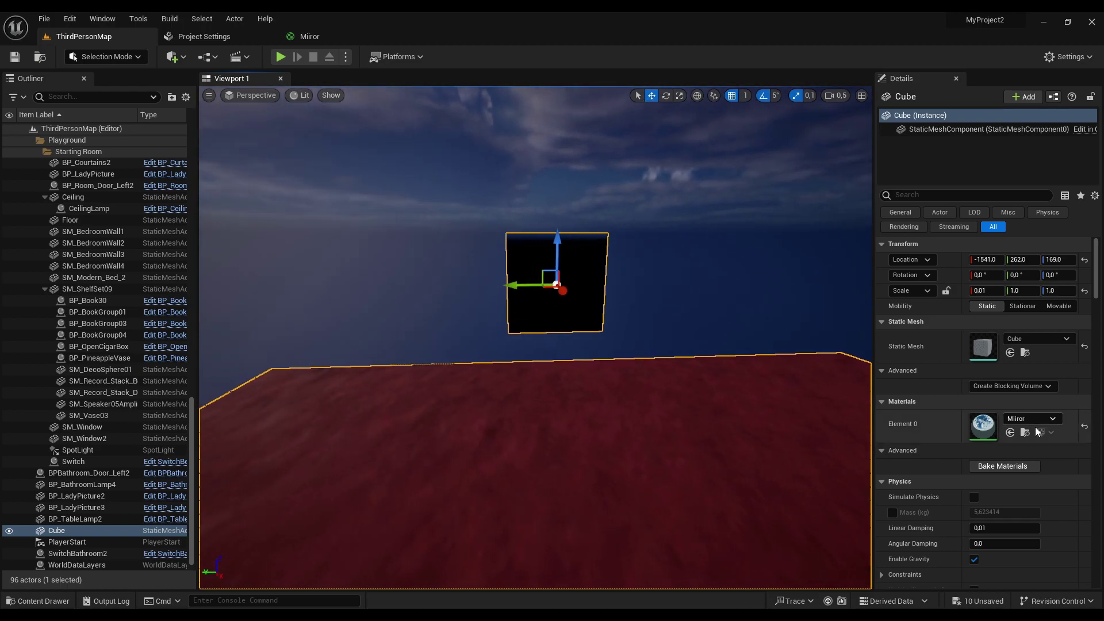
right_drag(642, 443, 641, 443)
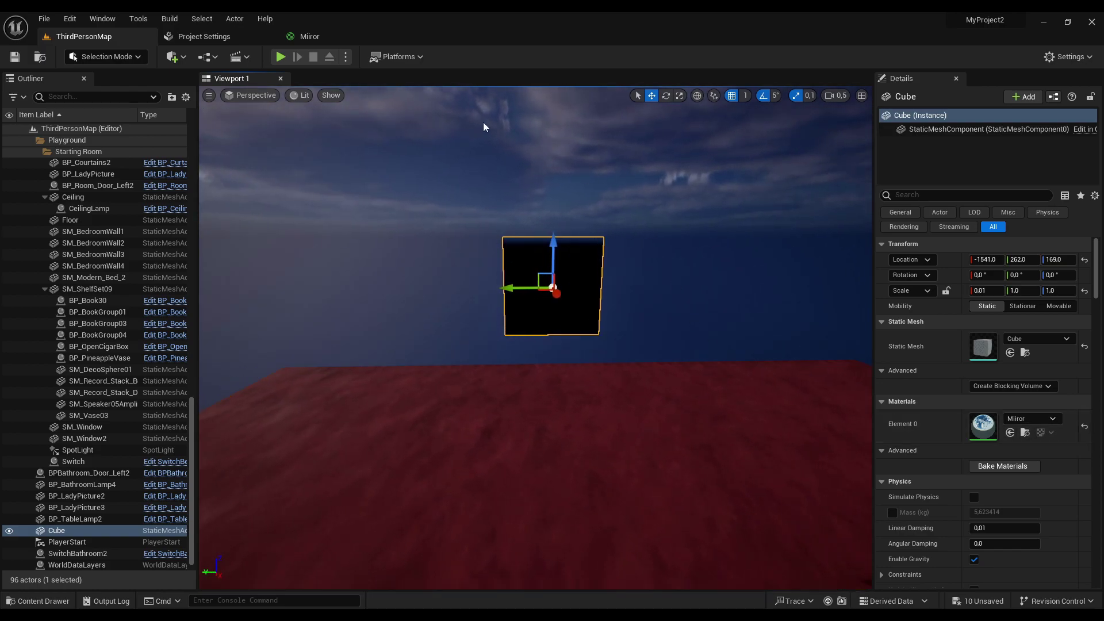
Step: Examine the Dynamic Global Illumination Method and Reflection Method options in the project's Rendering settings
click(1074, 58)
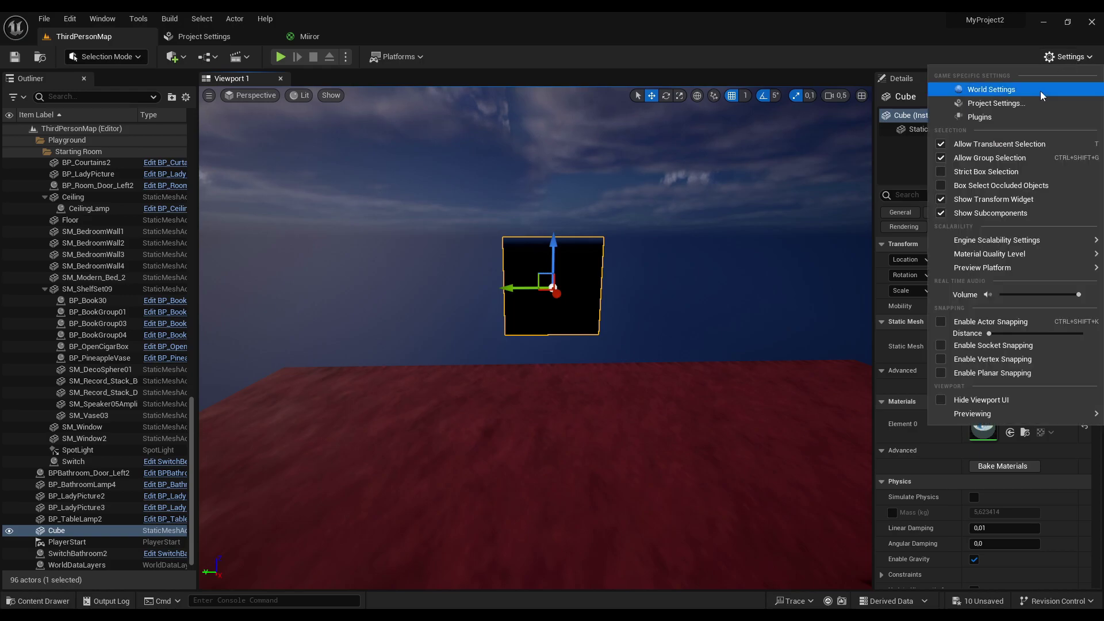
click(206, 39)
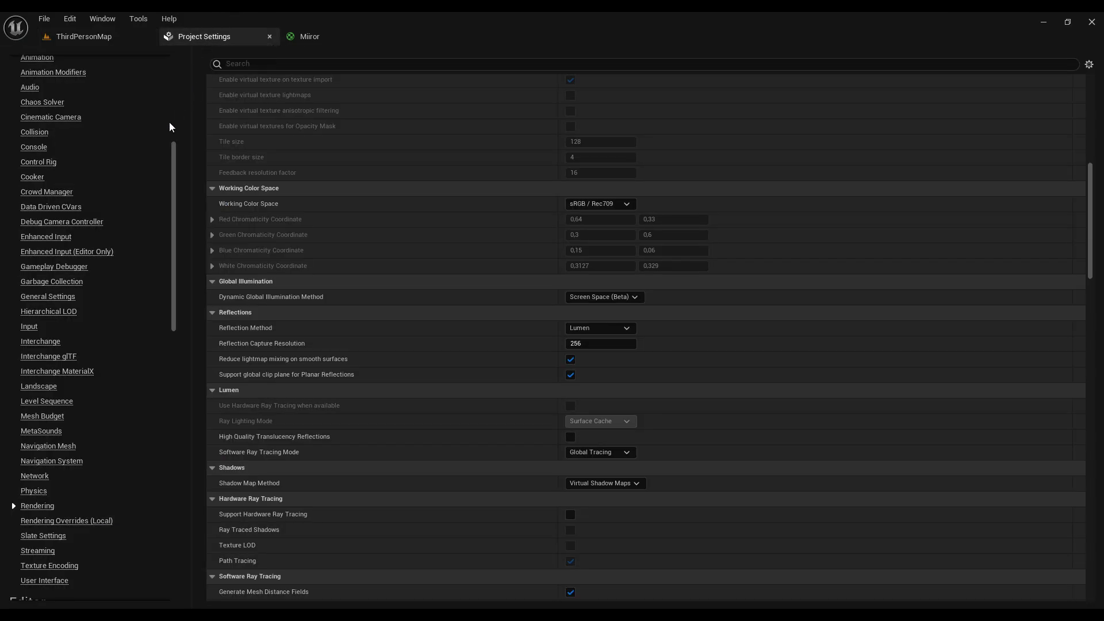
scroll(40, 501, up, 5)
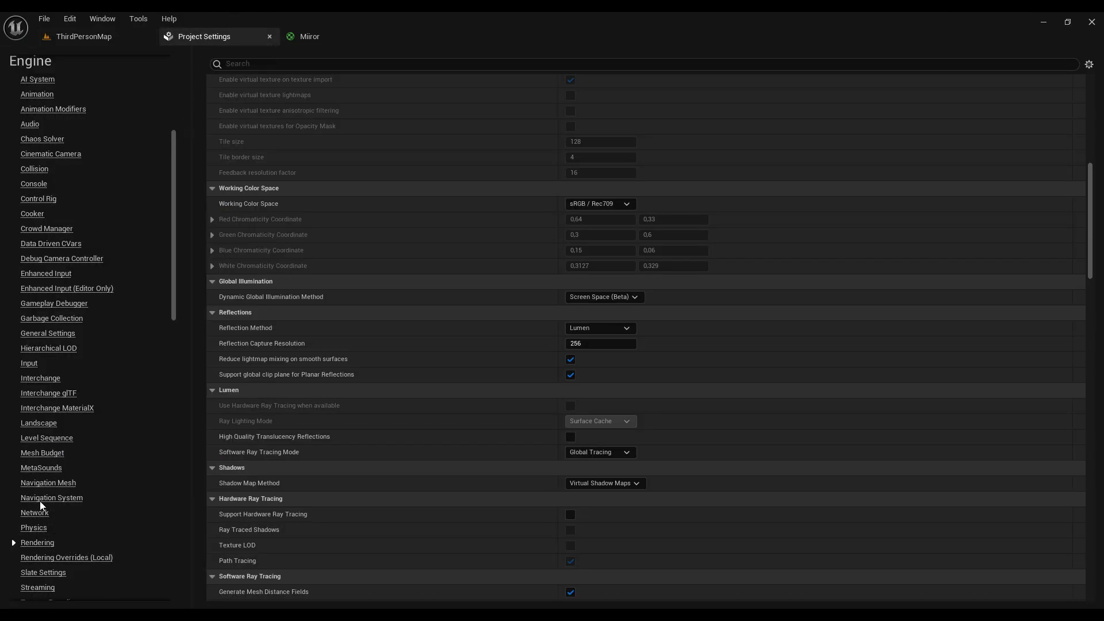
scroll(92, 351, down, 8)
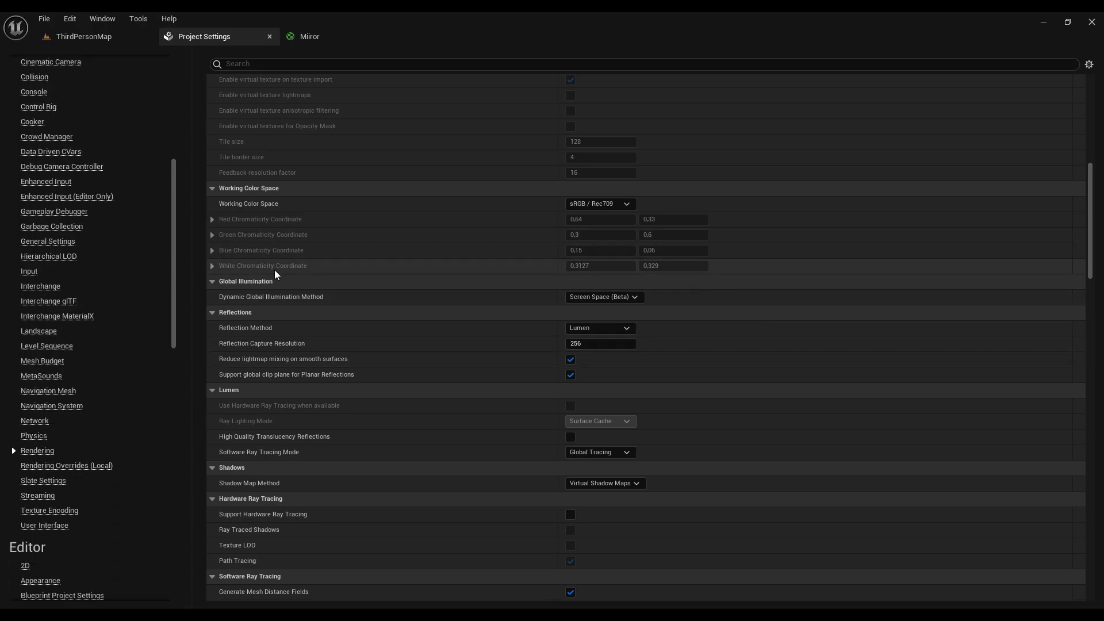
click(631, 297)
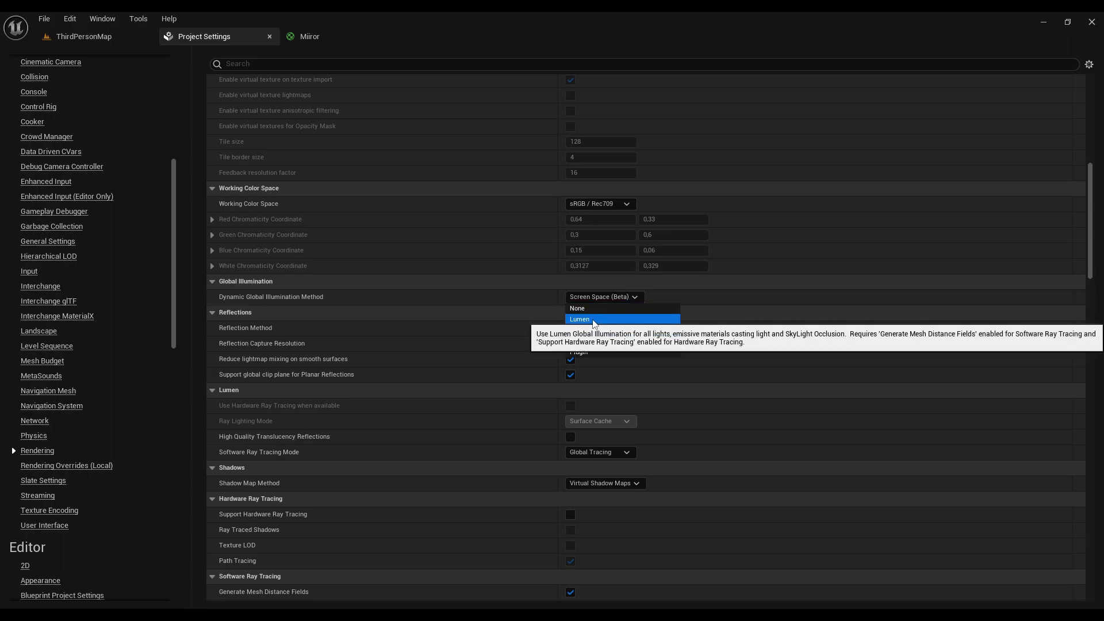
click(634, 331)
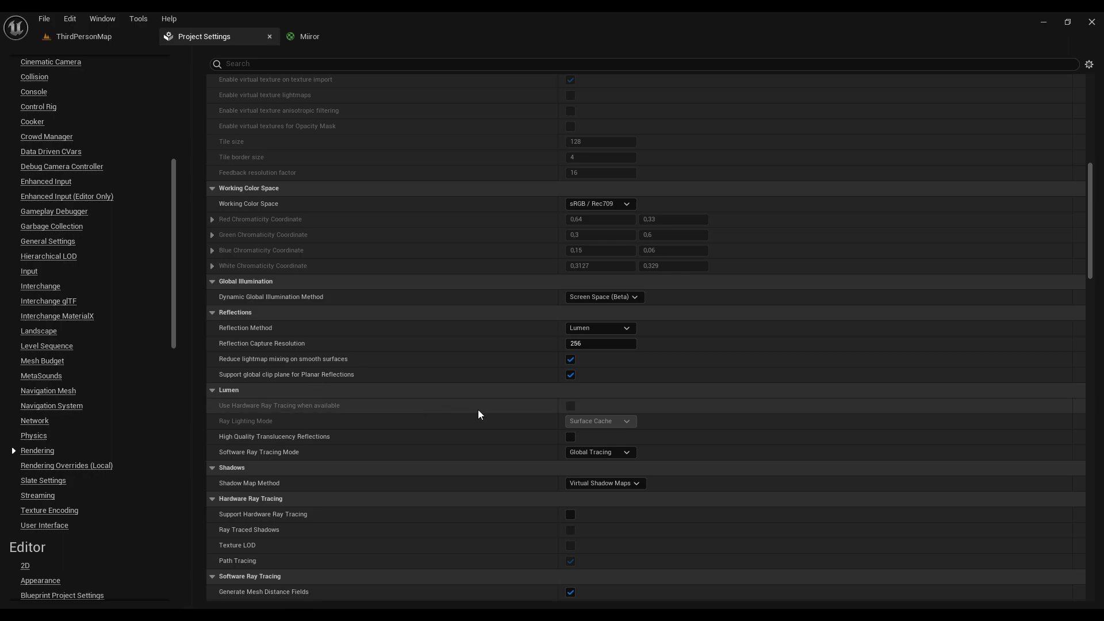
Step: Toggle Reduce lightmap mixing on smooth surfaces and Support global clip plane for Planar Reflections off and back on, and postpone the restart
click(571, 360)
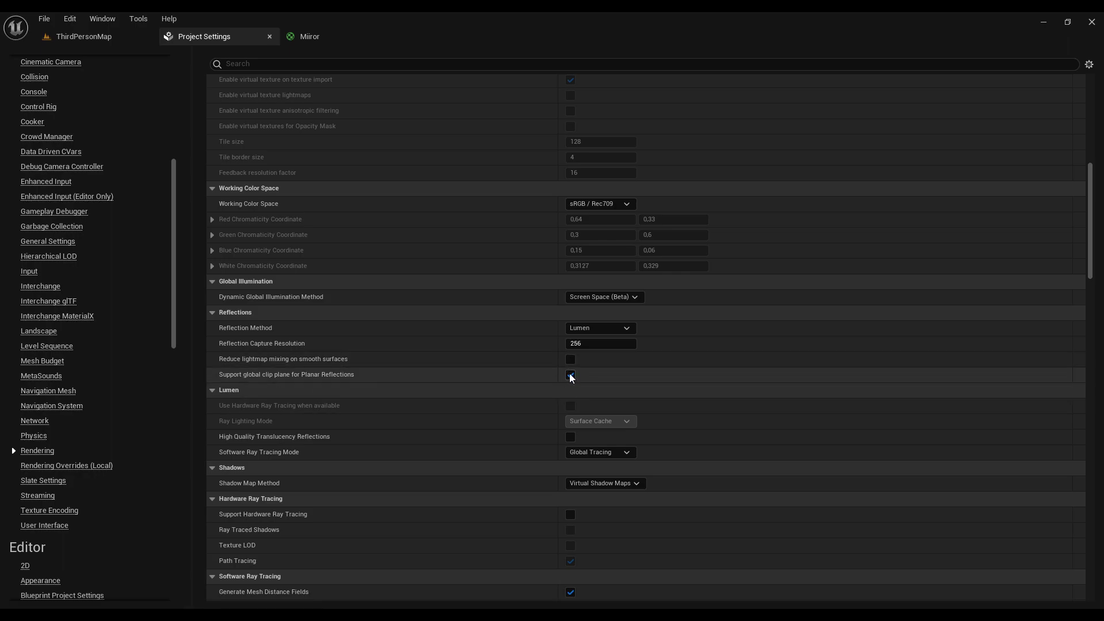
click(570, 375)
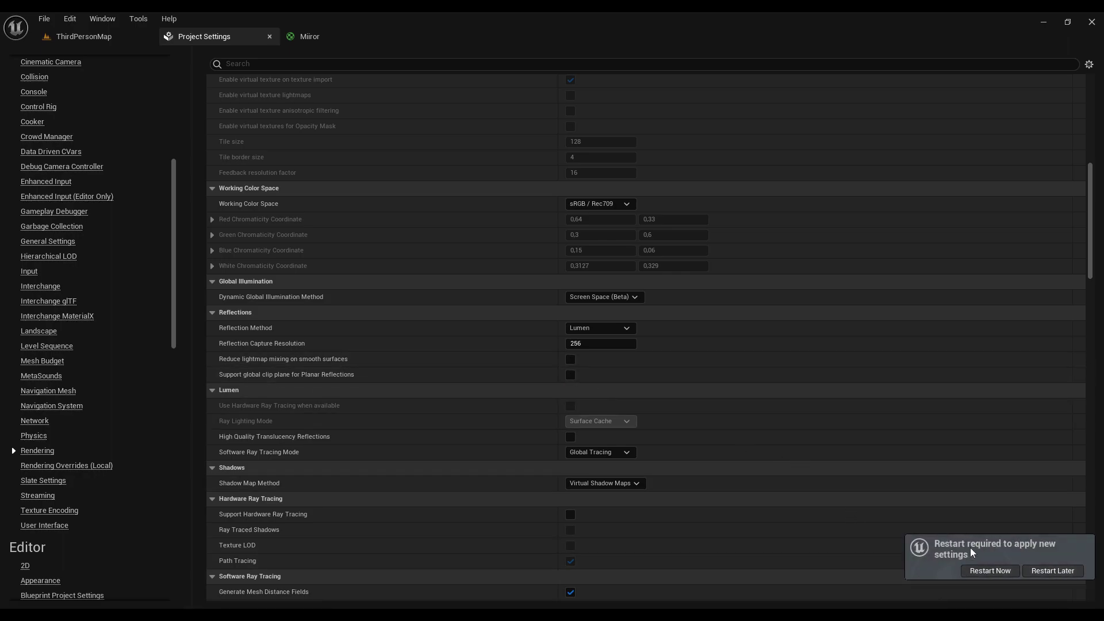
click(569, 360)
click(569, 375)
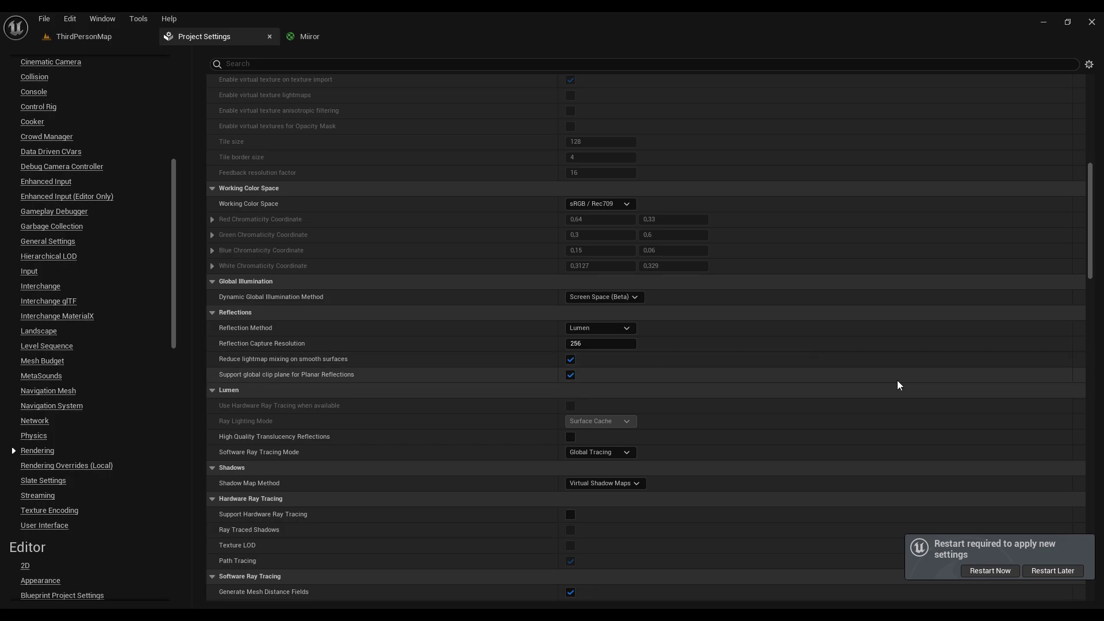
click(1070, 572)
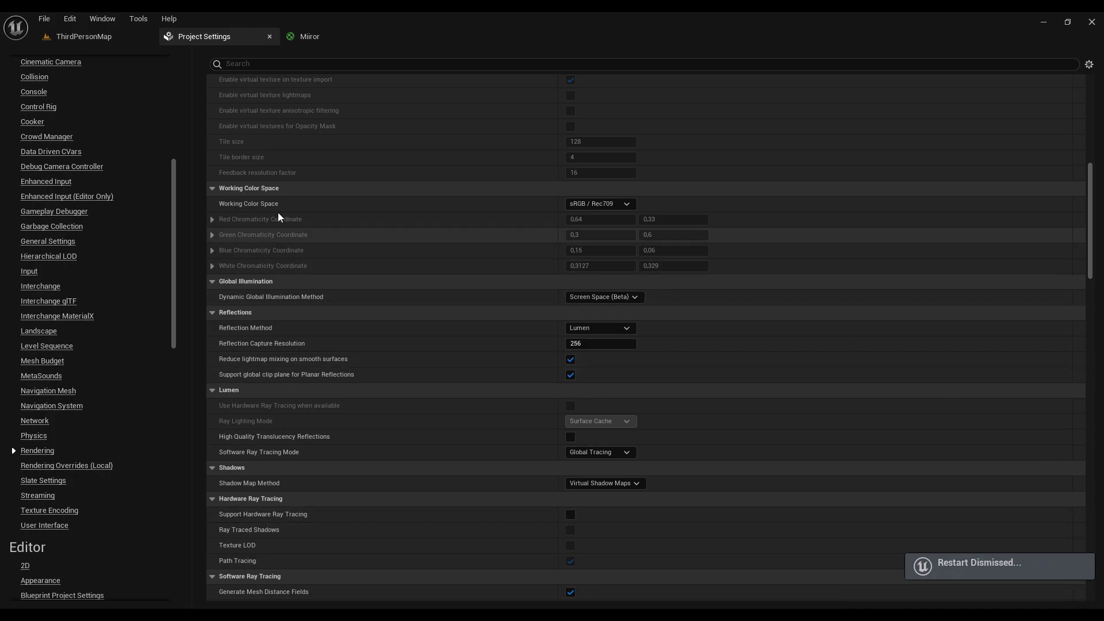
Step: Return to the ThirdPersonMap level and add a Planar Reflection actor near the thin cube panel
click(89, 38)
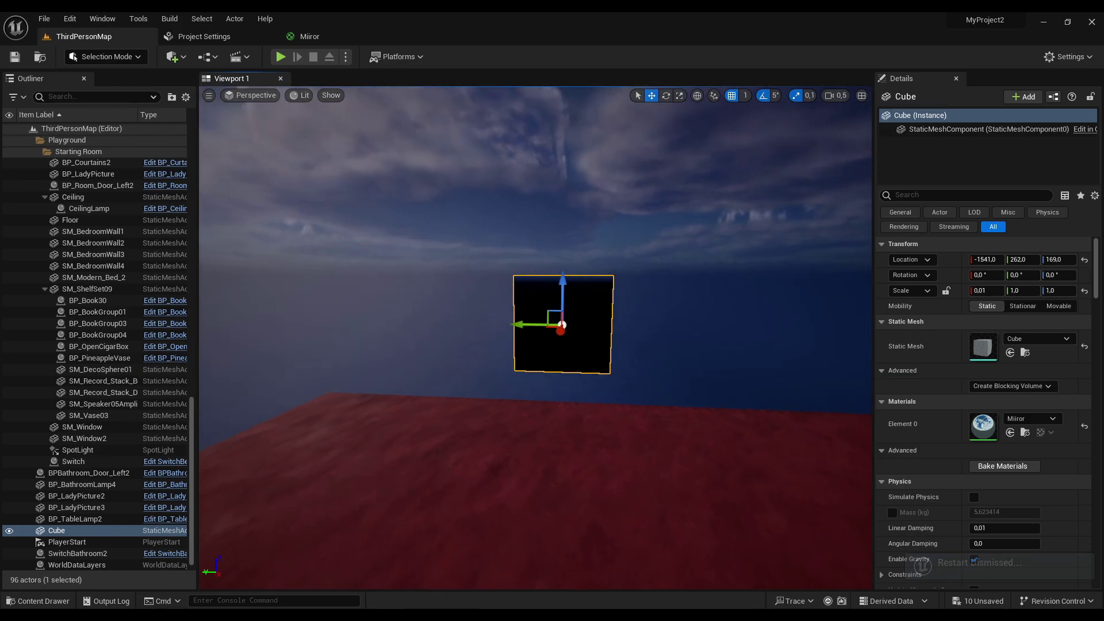
mouse_move(489, 298)
right_down()
mouse_move(486, 283)
mouse_move(482, 302)
right_up()
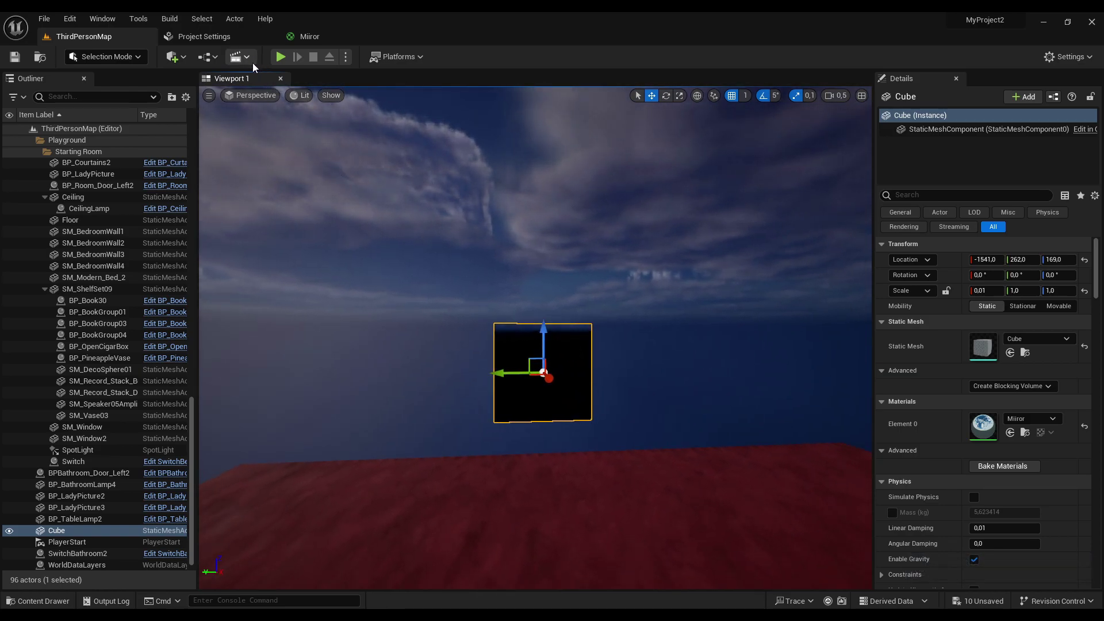
click(175, 63)
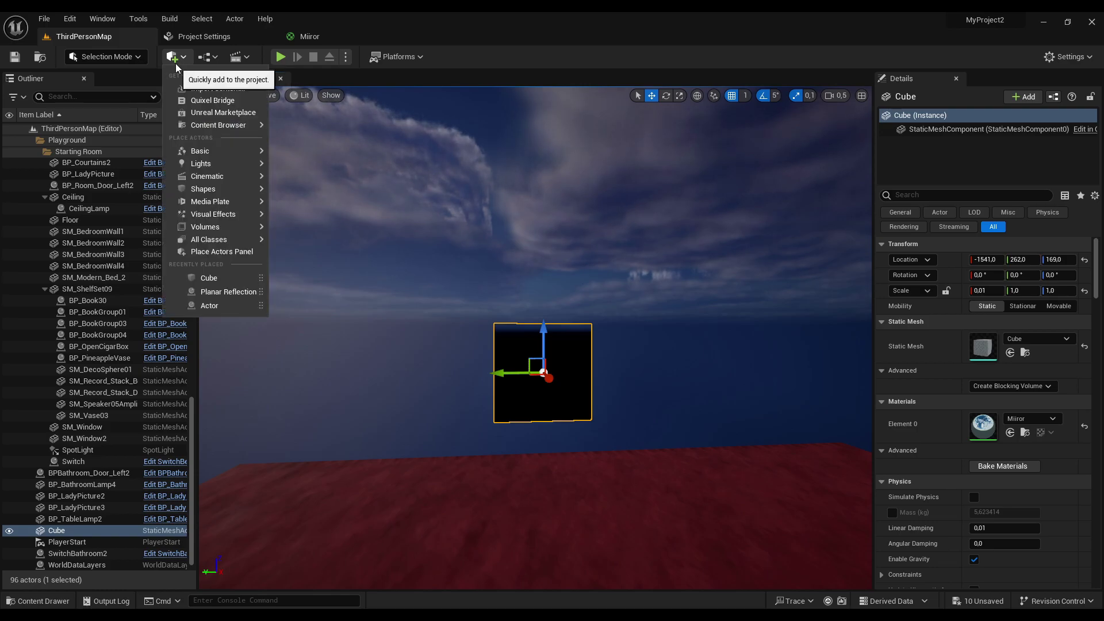
text(planar)
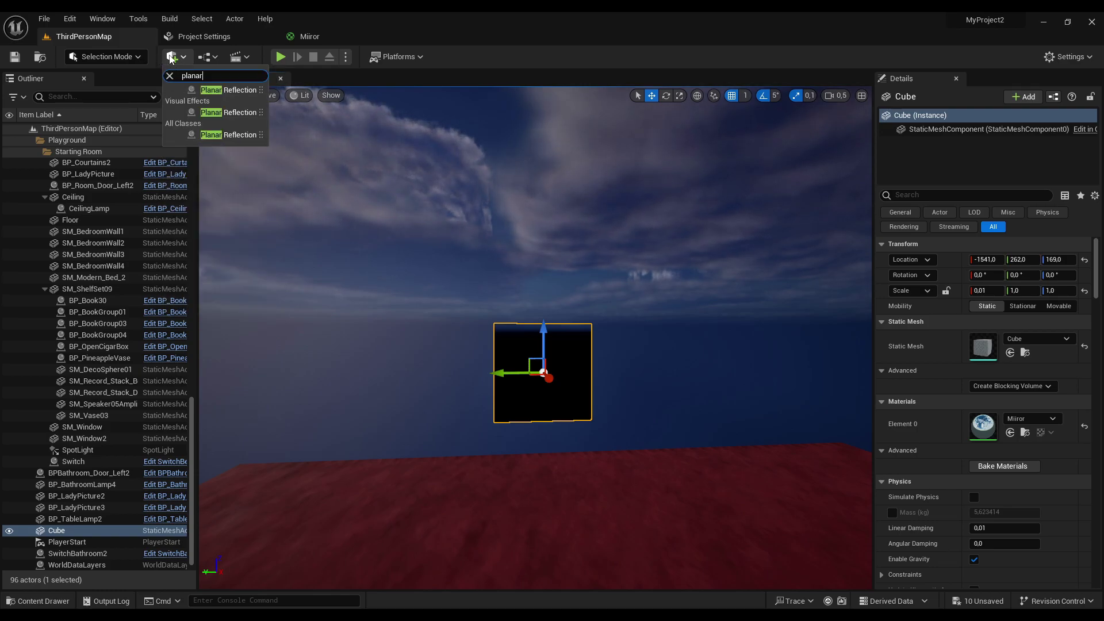
click(222, 90)
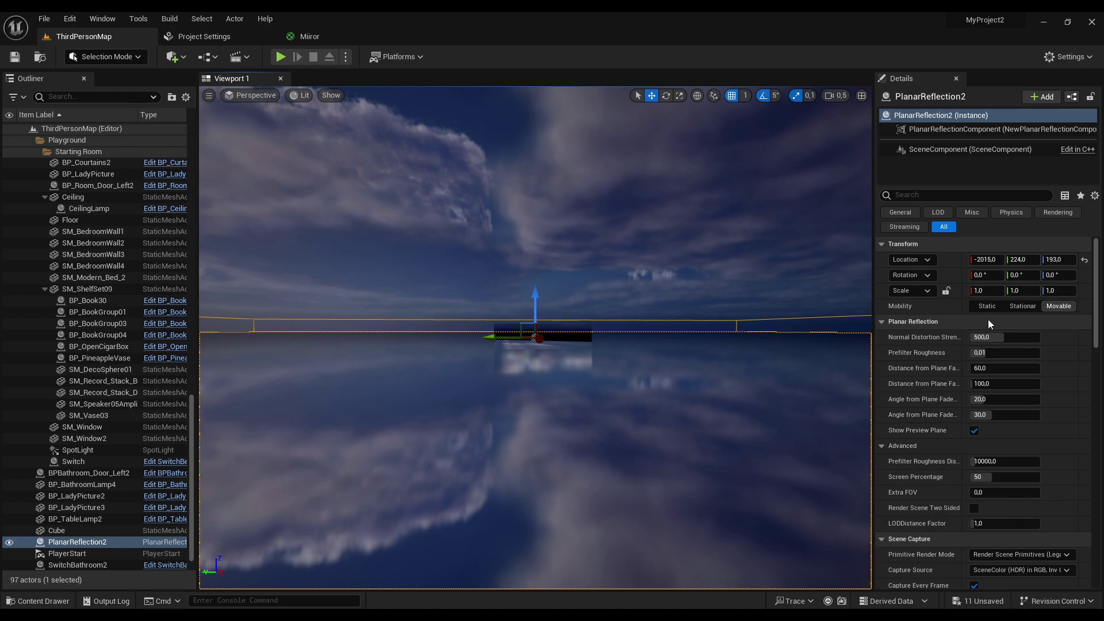
Step: Scale the planar reflection to 0,025 in X, 0,025 in Y and 0,01 in Z
click(986, 291)
text(0,02)
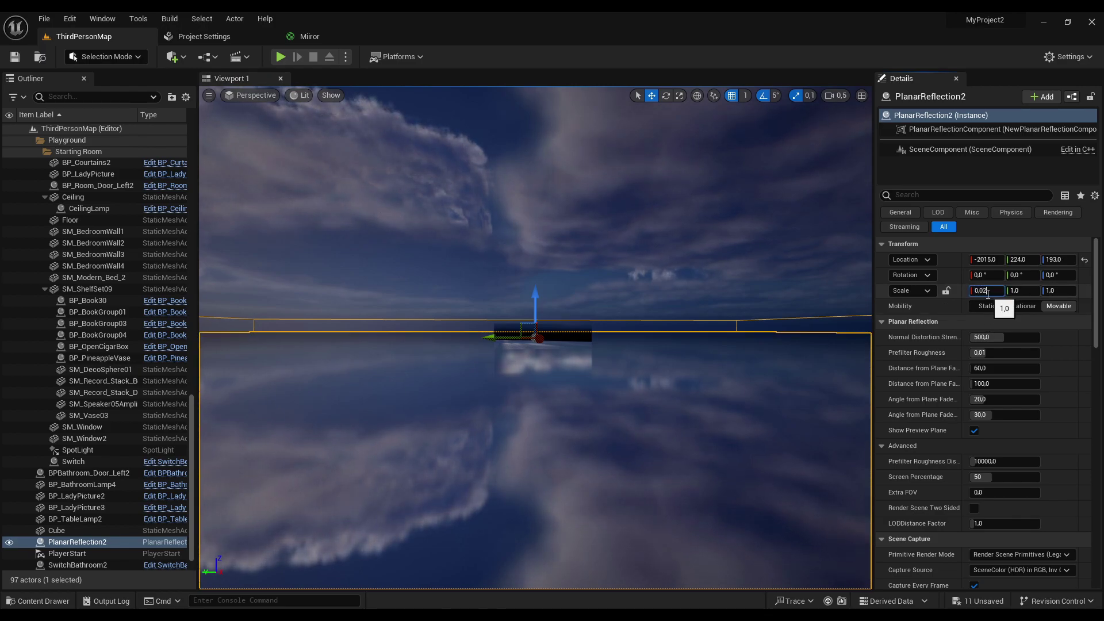
text(5)
key(Return)
click(1022, 291)
text(0,025)
click(1061, 291)
Step: Rotate the planar reflection upright to -90° about its Y axis
right_drag(623, 298, 623, 298)
key(a)
key(r)
key(e)
drag(503, 263, 516, 341)
key(w)
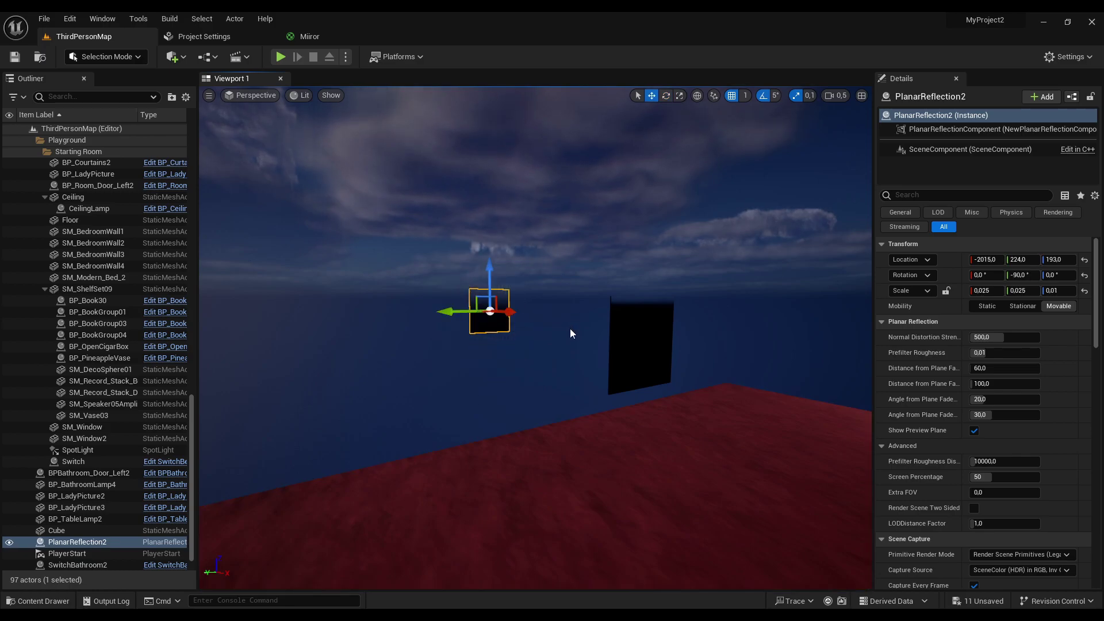
Step: Move the planar reflection onto the face of the cube panel, to about X -1536, Y 265, Z 169
right_drag(571, 327, 552, 326)
key(d)
drag(556, 303, 834, 345)
right_drag(757, 427, 690, 426)
key(d)
drag(700, 296, 698, 332)
drag(604, 360, 595, 361)
key(a)
right_drag(586, 412, 764, 410)
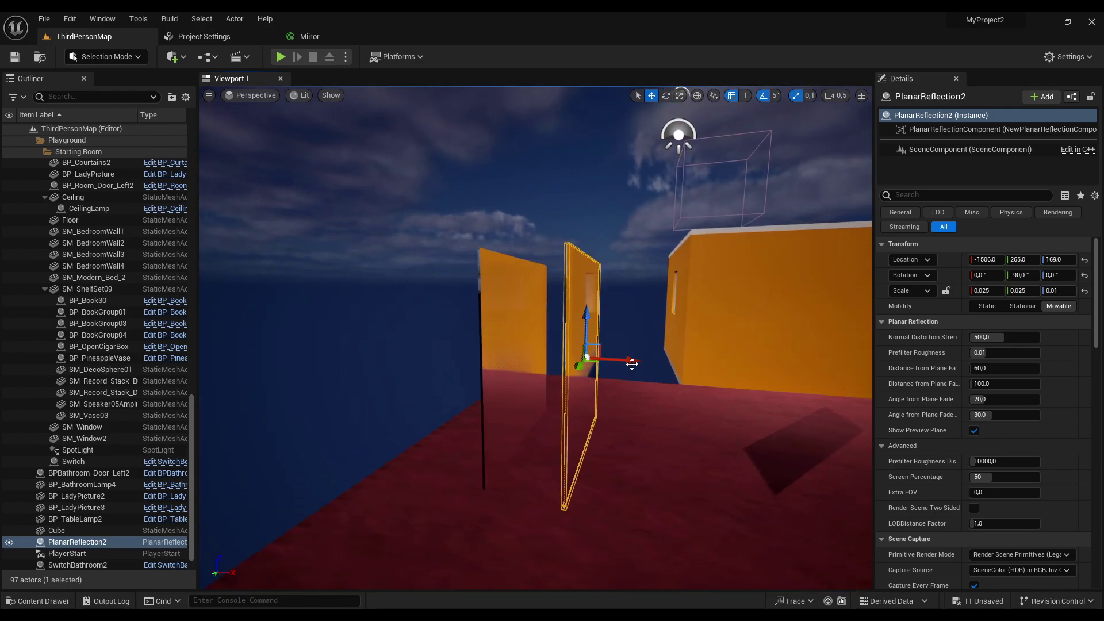
key(d)
right_drag(606, 428, 483, 469)
key(a)
key(d)
key(d)
key(a)
key(d)
alt+drag(519, 419, 562, 408)
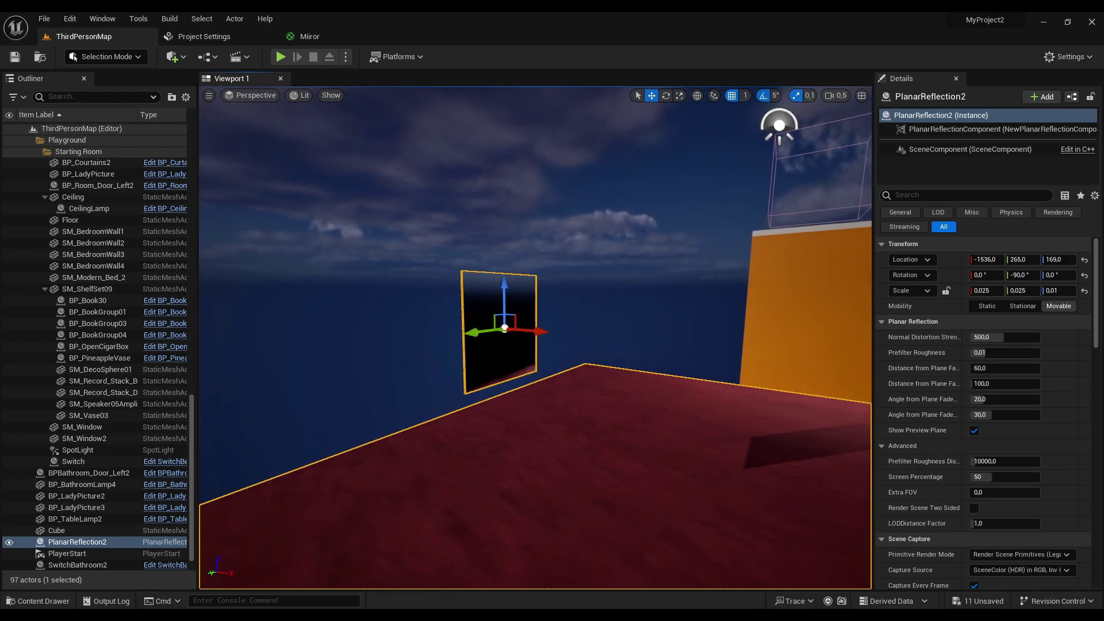
Step: Pull the planar reflection away from the cube panel to about X -1434
drag(586, 338, 659, 346)
key(d)
right_drag(659, 346, 633, 352)
key(a)
key(d)
key(a)
Step: Play the level and walk up to the panel to check its reflection, stop the session and inspect both planes
click(281, 57)
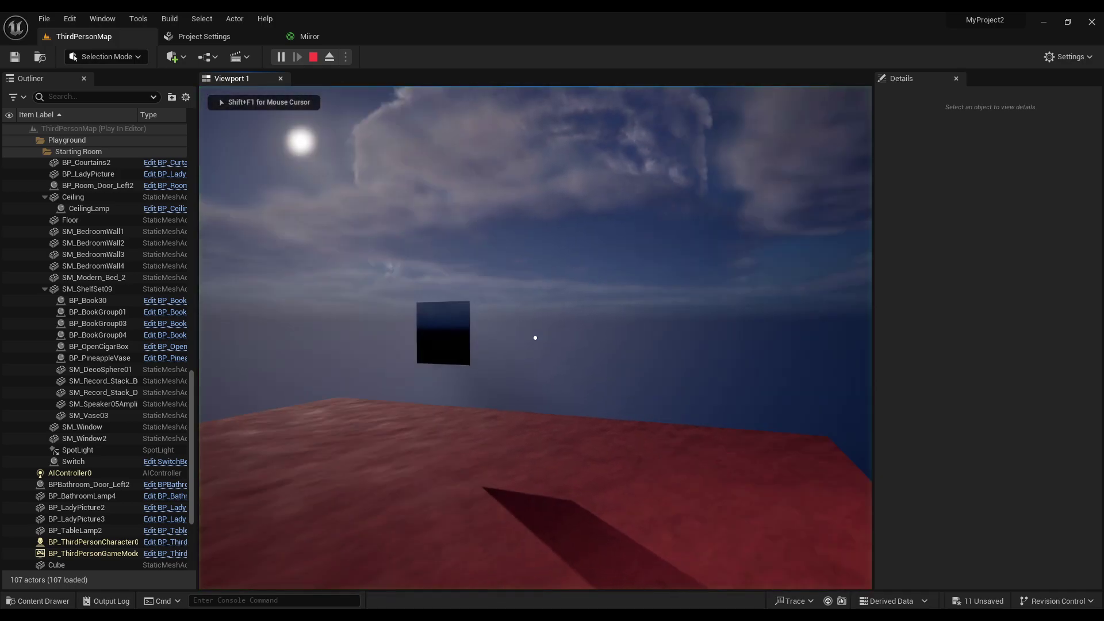
key(w)
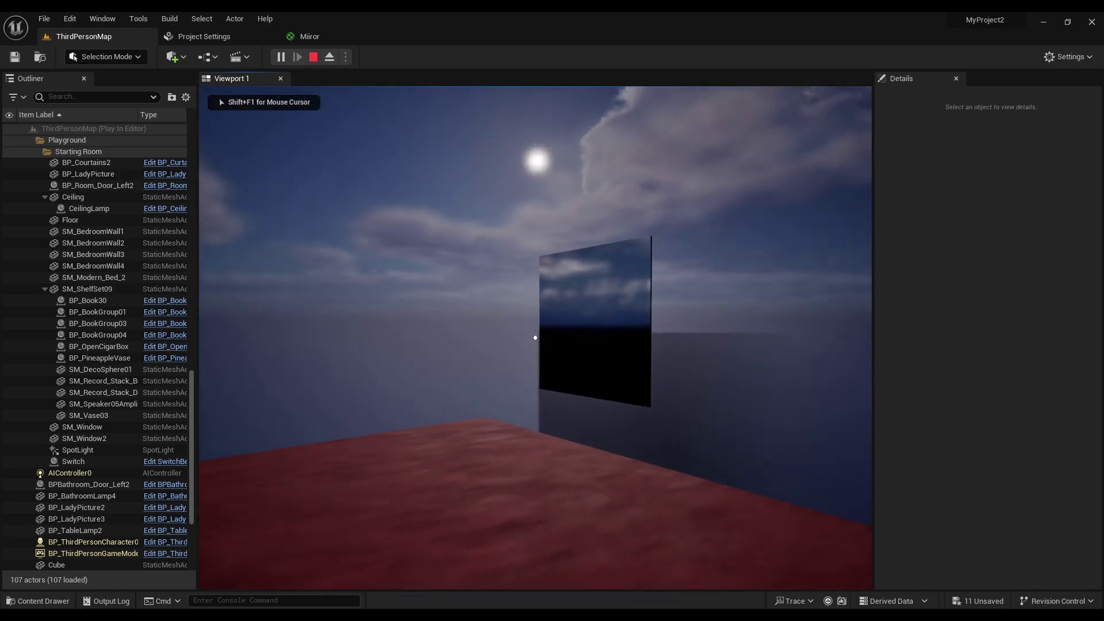
key(a)
key(Escape)
key(s)
right_drag(401, 288, 425, 296)
key(a)
key(d)
key(d)
mouse_move(463, 350)
right_down()
mouse_move(431, 347)
mouse_move(463, 350)
right_up()
key(a)
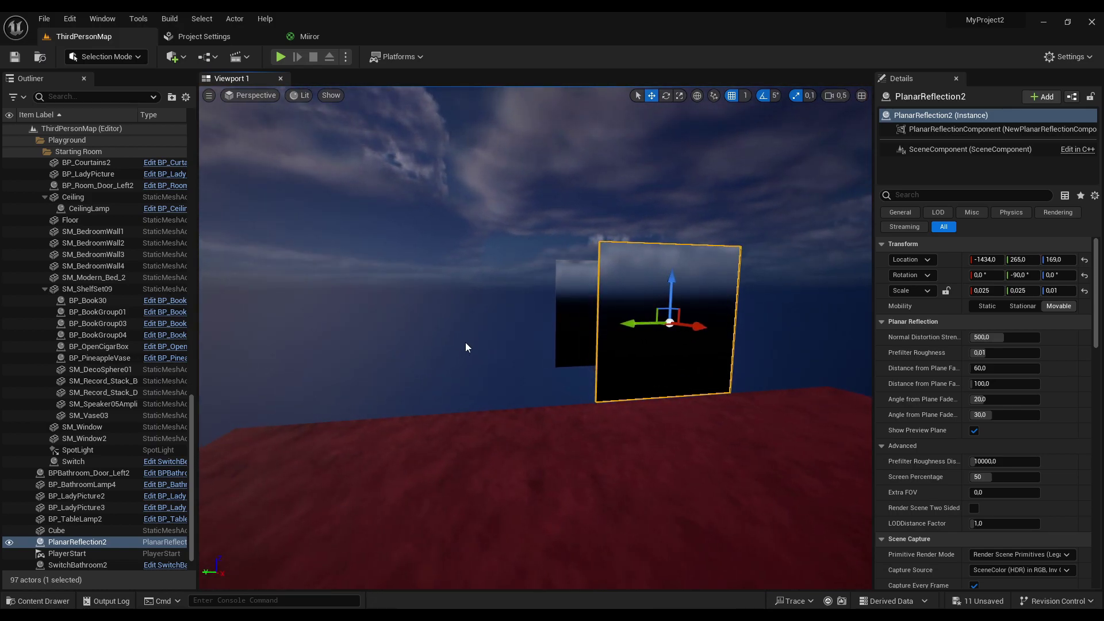
Step: Move the planar reflection back to just in front of the cube panel, at about X -1527
right_drag(430, 305, 512, 305)
key(d)
key(a)
key(d)
key(a)
key(w)
alt+drag(638, 424, 543, 357)
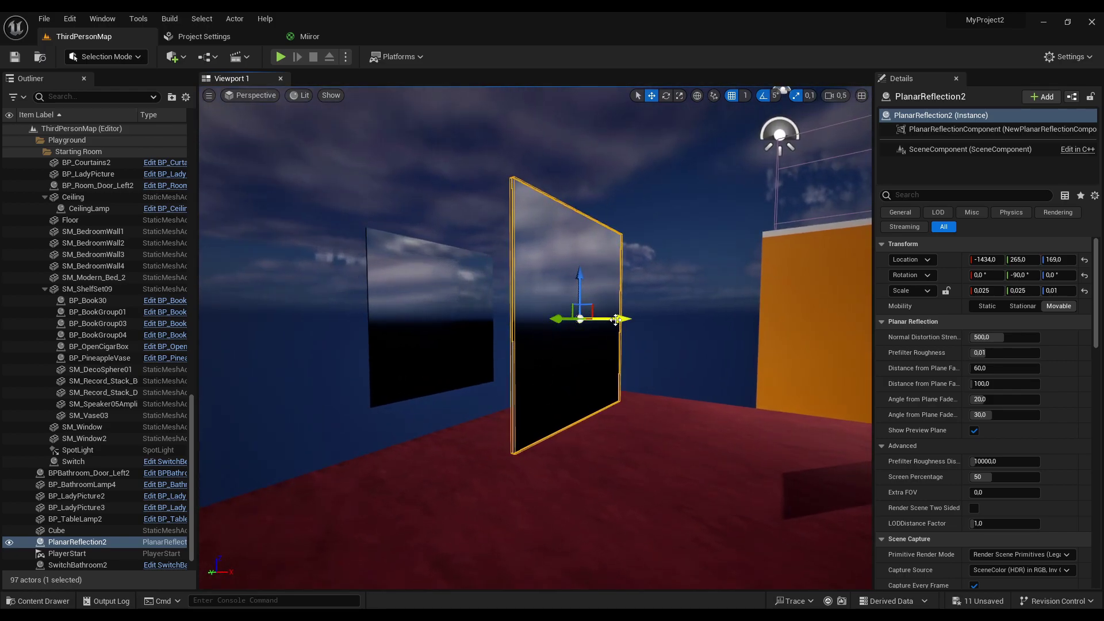
drag(594, 320, 475, 321)
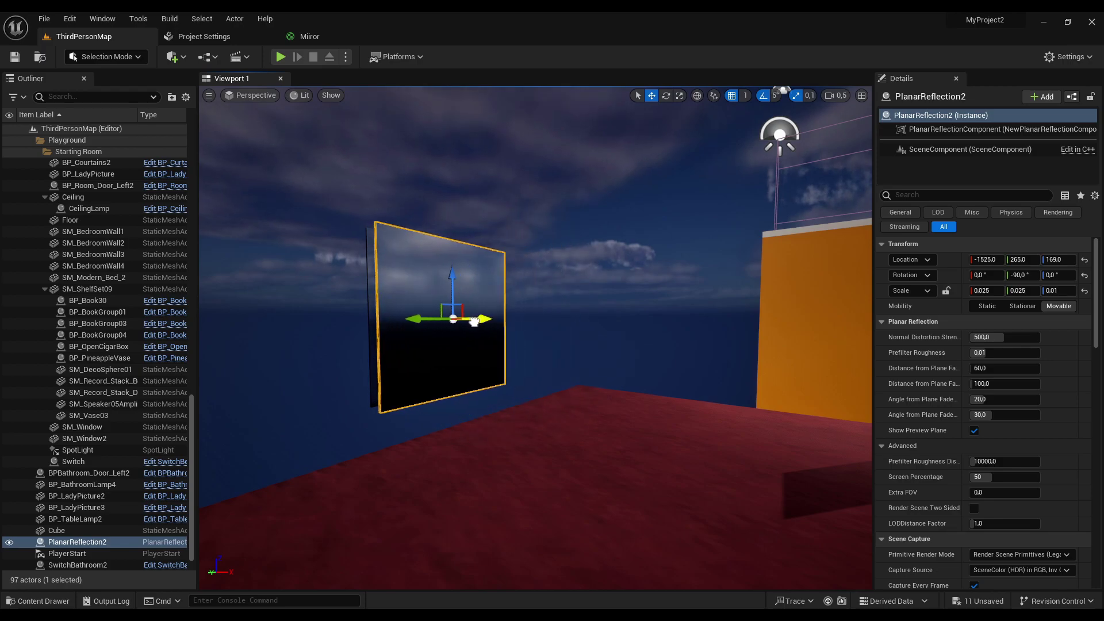
right_drag(514, 373, 517, 345)
mouse_move(774, 353)
right_down()
mouse_move(727, 348)
mouse_move(718, 328)
mouse_move(736, 360)
mouse_move(773, 352)
right_up()
mouse_move(806, 417)
right_down()
mouse_move(805, 449)
mouse_move(804, 419)
right_up()
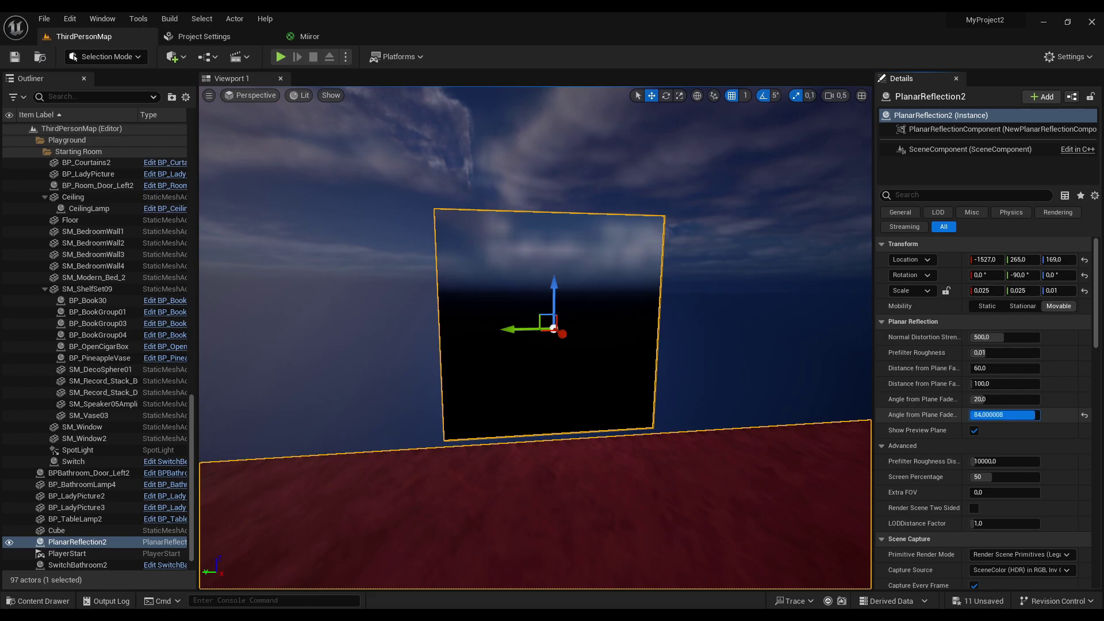
Step: Set the planar reflection's second Angle from Plane Fade value to 90 and its Normal Distortion Strength to 0
drag(1004, 415, 1034, 414)
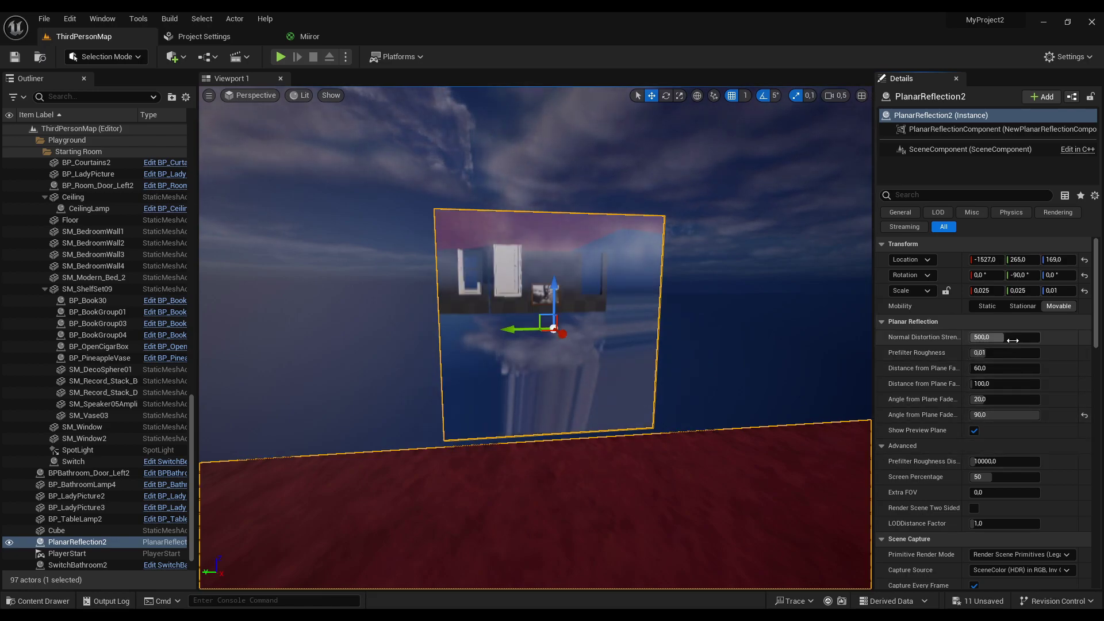
drag(988, 337, 1024, 337)
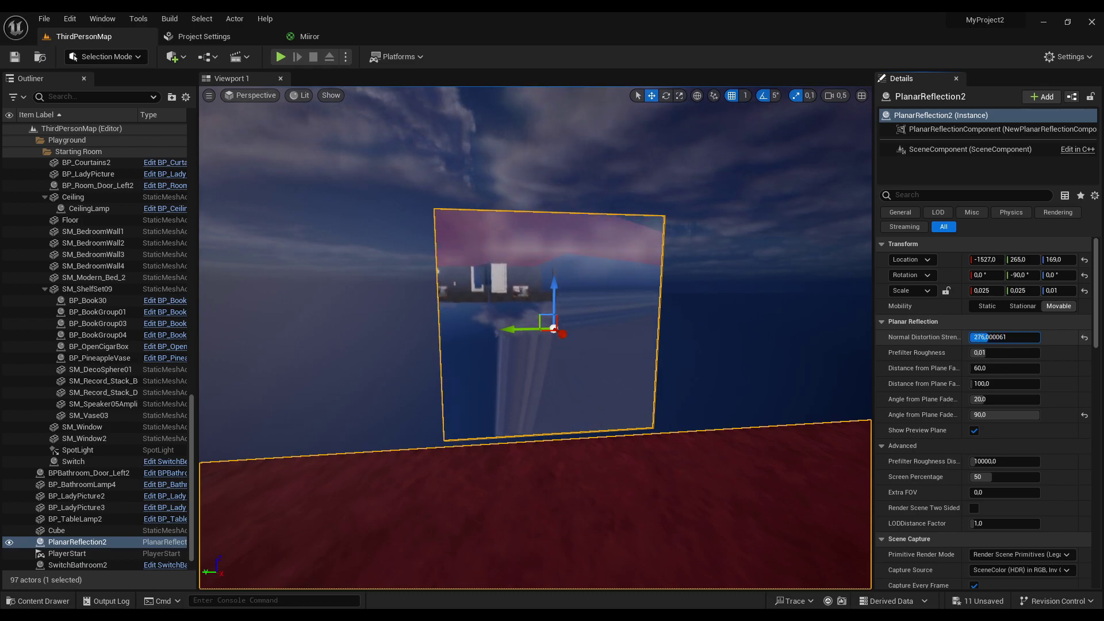
text(0)
key(Return)
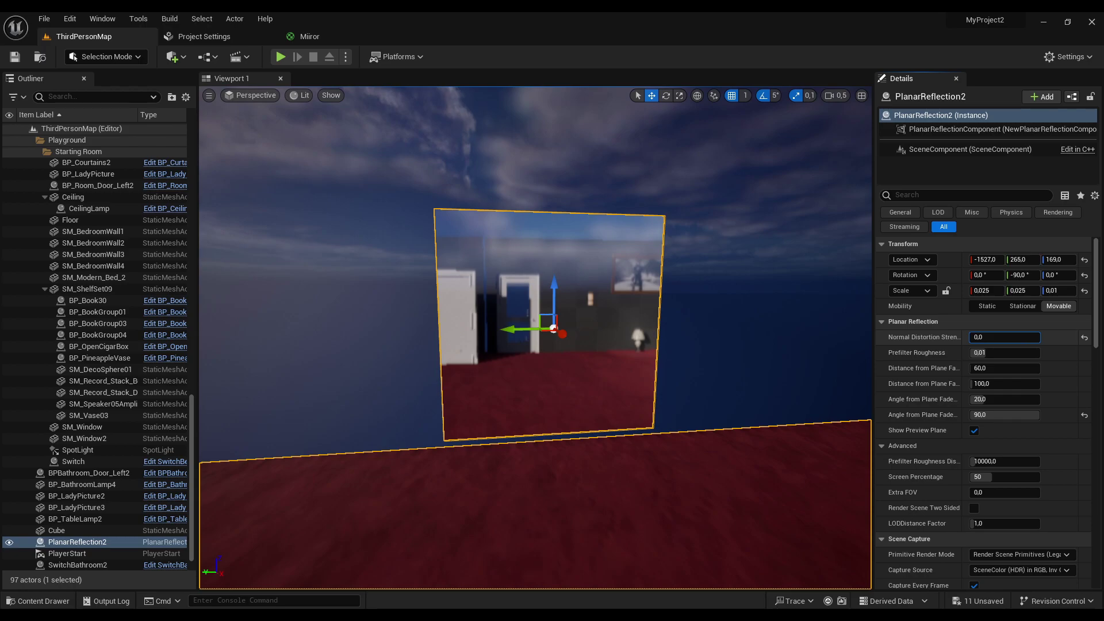
Step: Examine the room's reflection in the mirror from several distances and viewing angles
key(d)
mouse_move(534, 338)
right_down()
mouse_move(489, 338)
mouse_move(526, 336)
right_up()
key(a)
key(w)
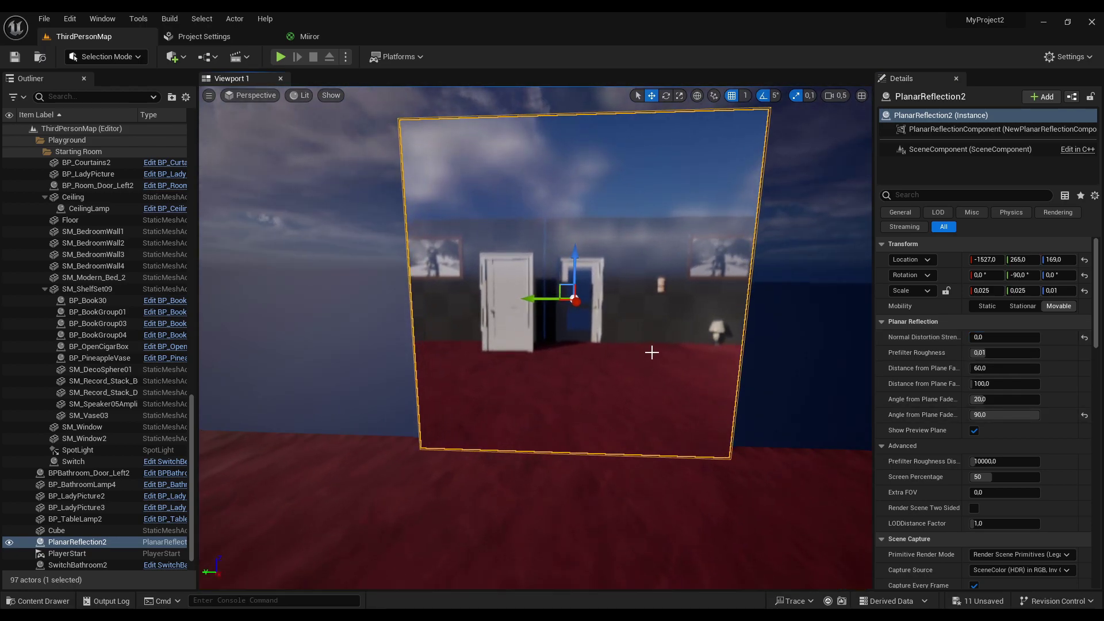
right_drag(659, 395, 670, 282)
key(a)
key(d)
key(w)
key(s)
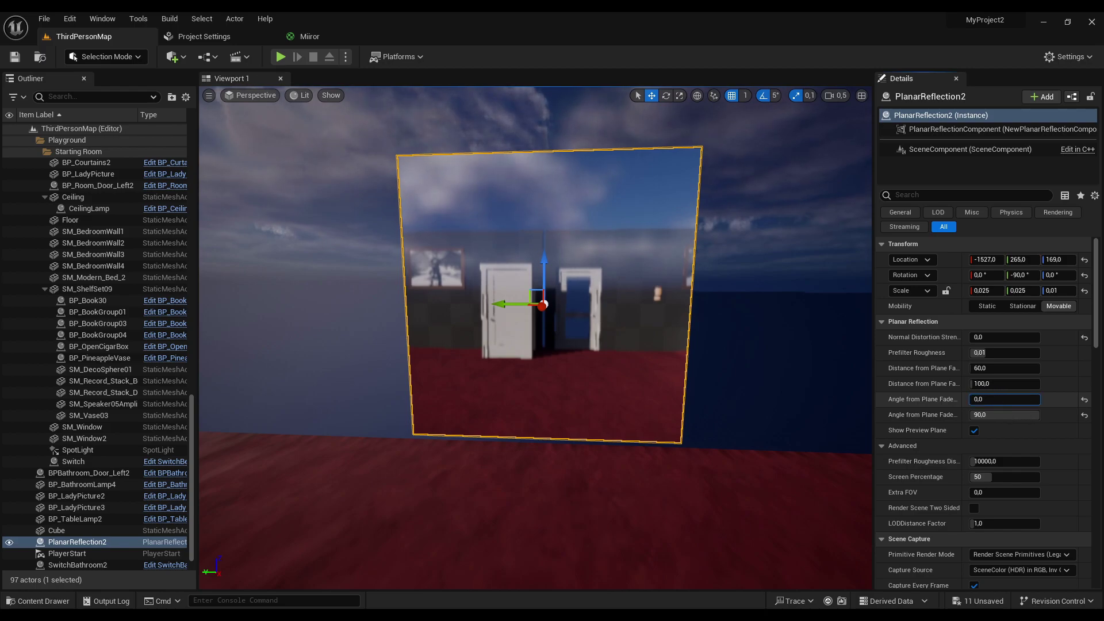
Step: Set the planar reflection's first Angle from Plane Fade value to 90
text(90)
key(Return)
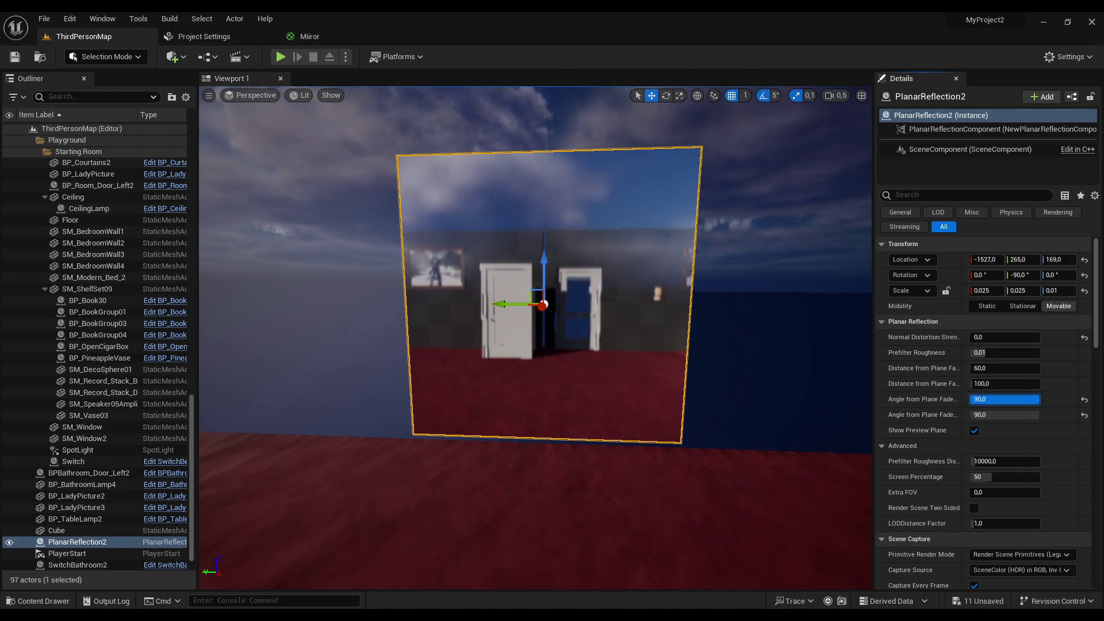
key(a)
right_drag(609, 423, 662, 424)
key(d)
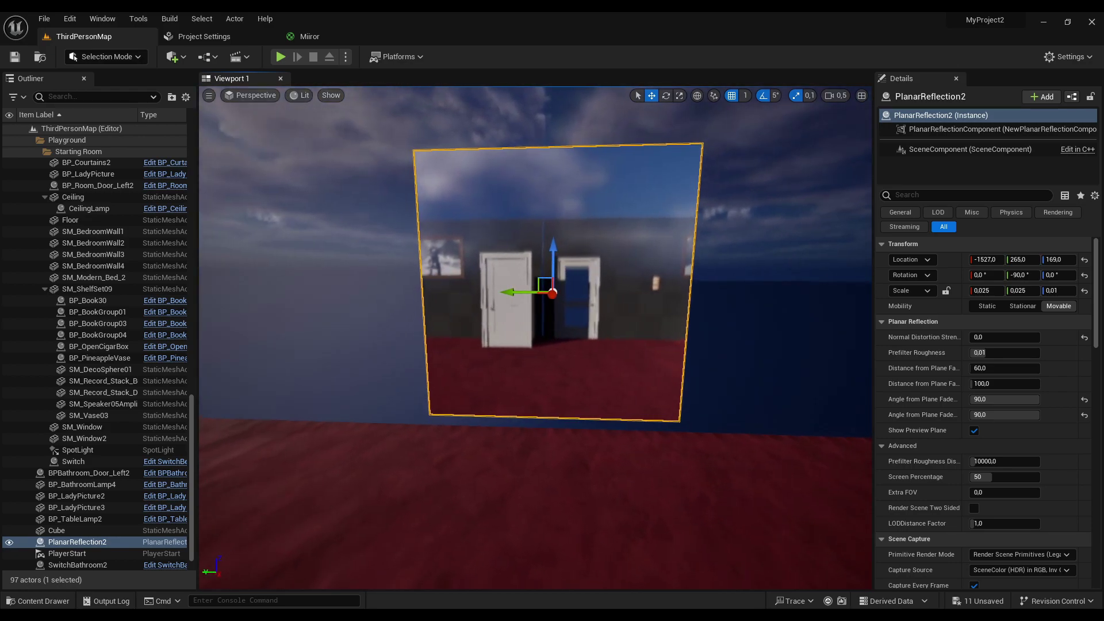
Step: Set the planar reflection's second Distance from Plane Fade value to 10
scroll(662, 425, up, 2)
scroll(661, 425, up, 1)
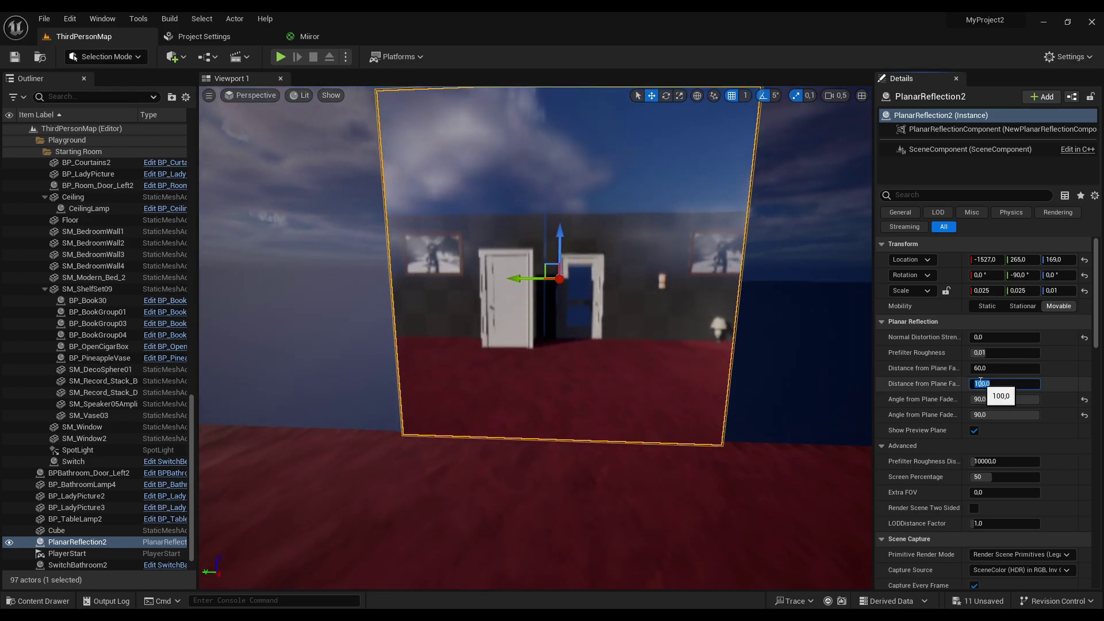
click(977, 382)
text(10)
key(Return)
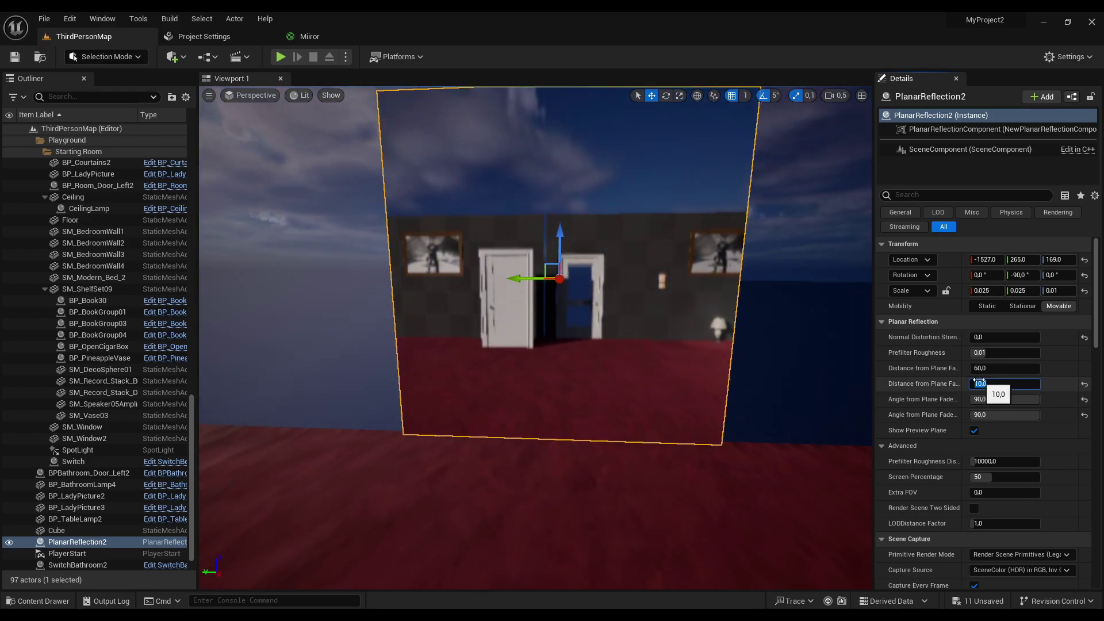
Step: Inspect the mirror from the side, play the level with the character walking up to the mirror, and stop the session
right_drag(747, 380, 845, 380)
key(d)
right_drag(850, 459, 868, 453)
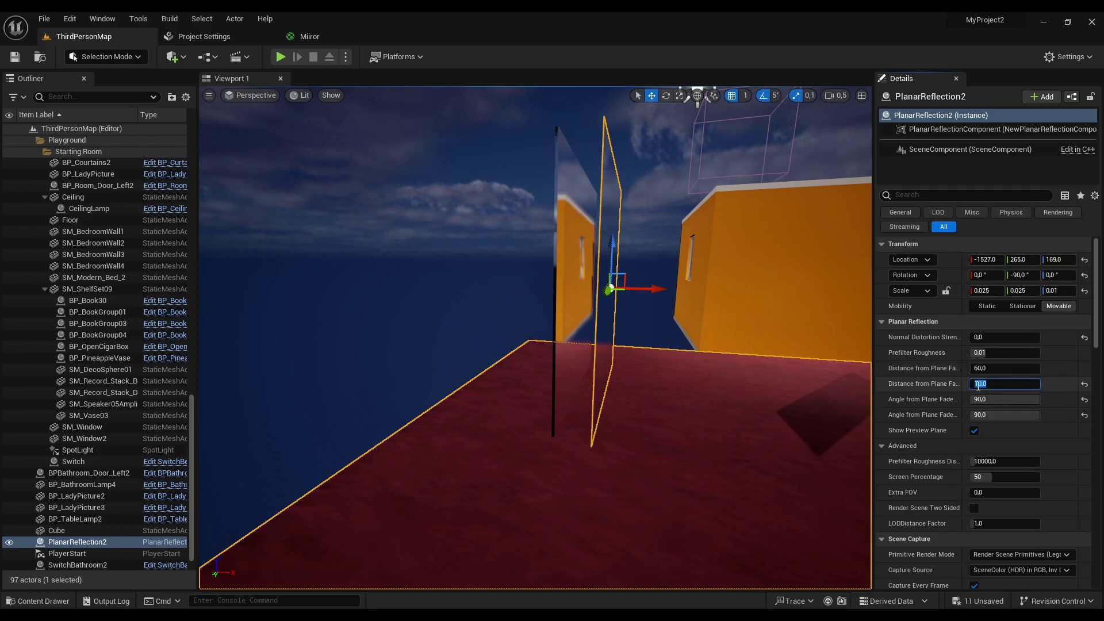
key(d)
right_drag(668, 303, 488, 301)
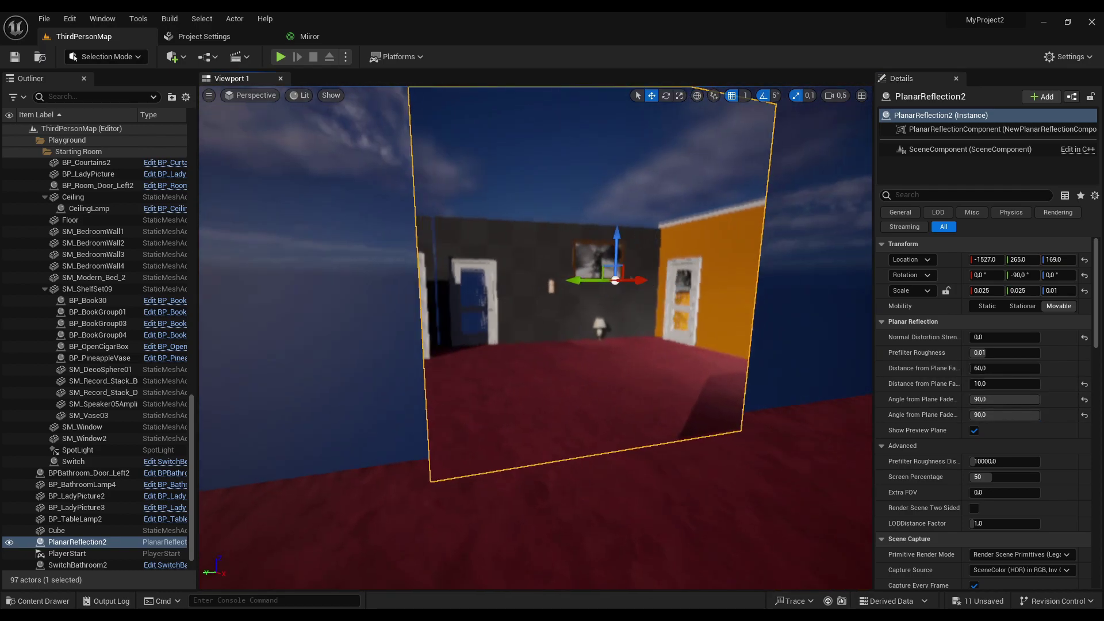
click(280, 56)
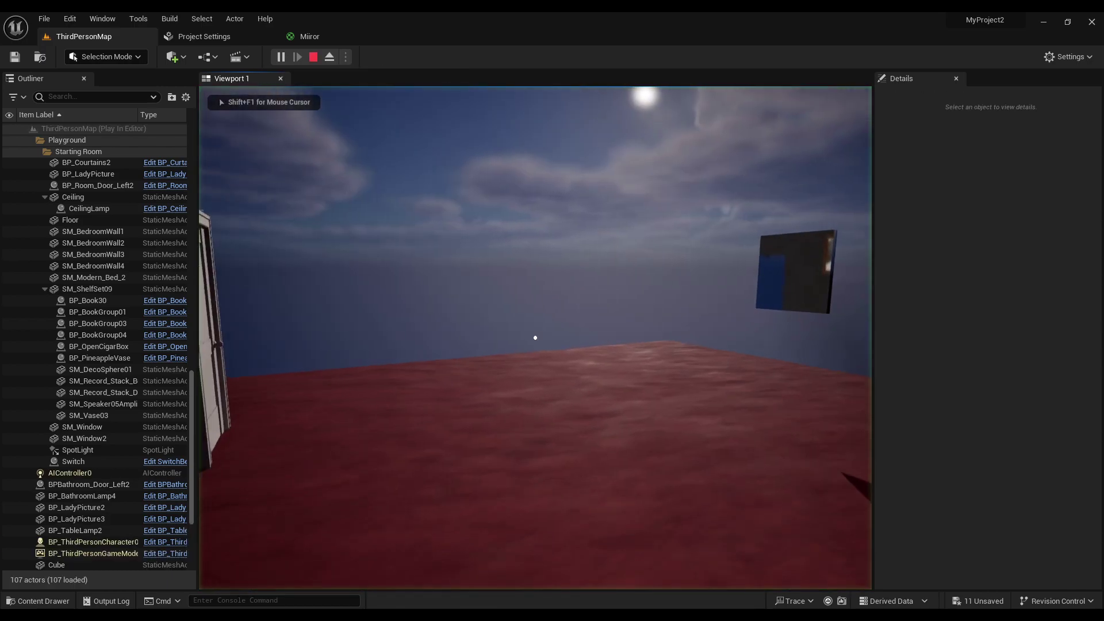
key(w)
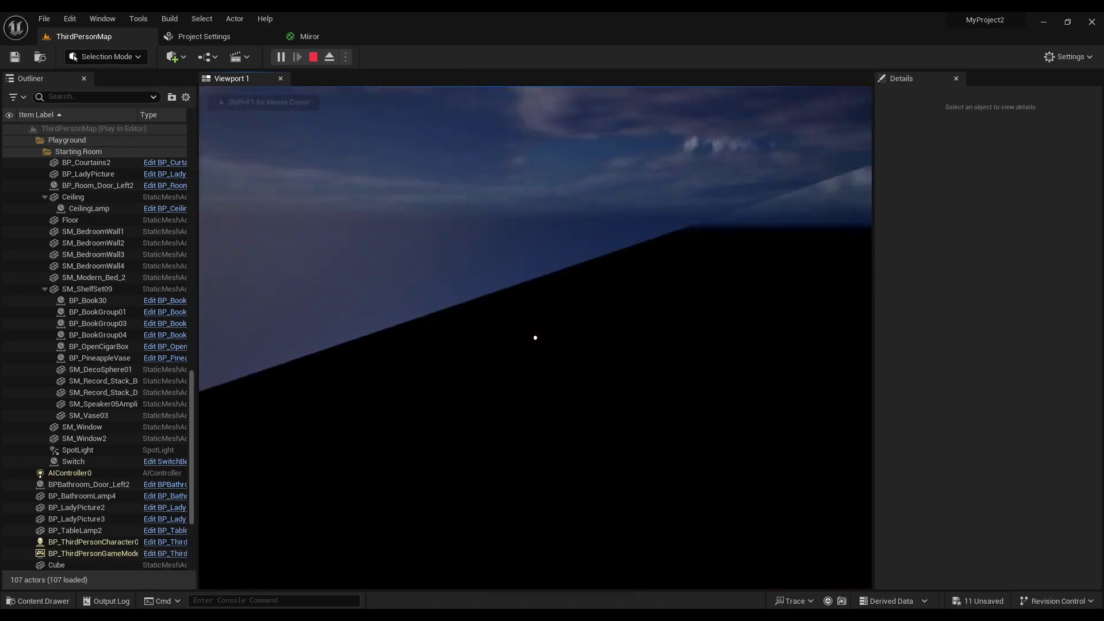
key(w)
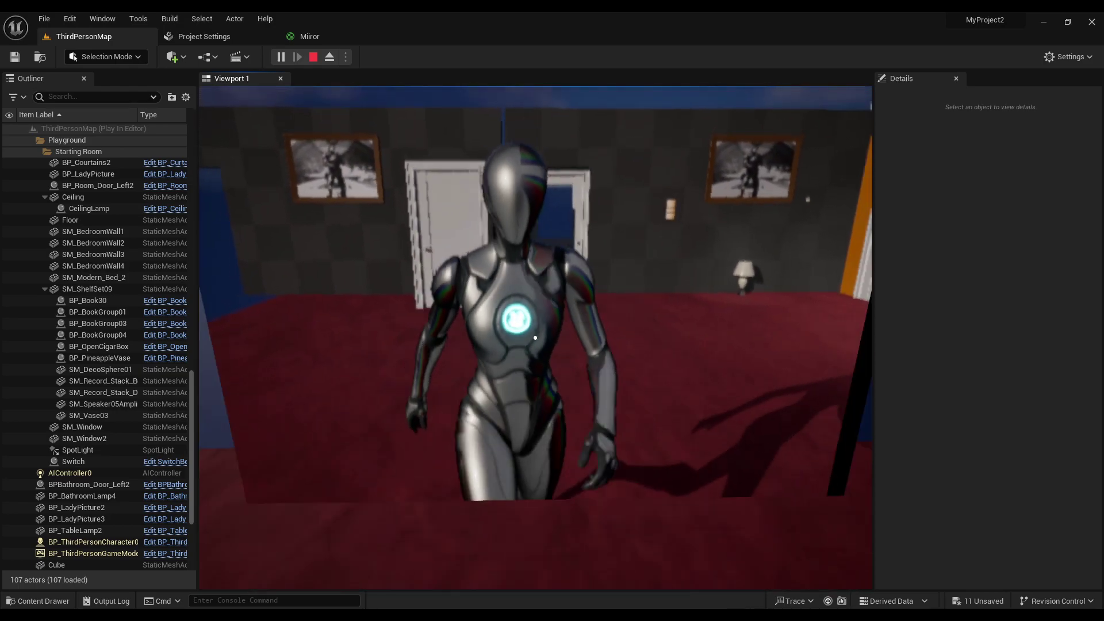
key(Escape)
Step: Move the planar reflection farther out from the cube panel, to about X -1508
key(a)
right_drag(535, 338, 658, 361)
key(d)
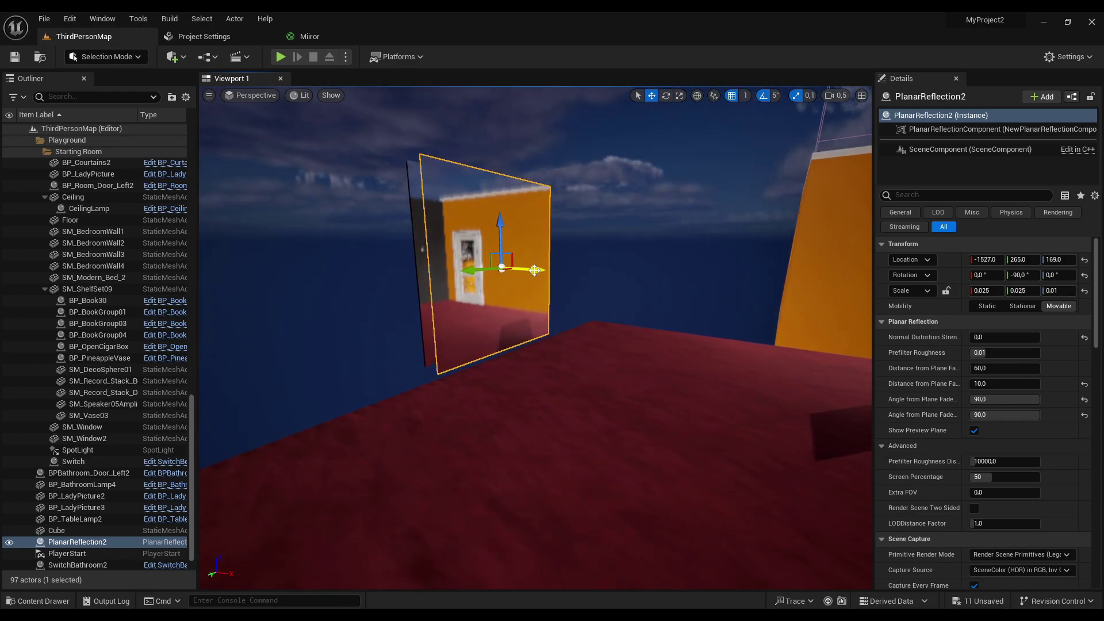
drag(594, 271, 673, 272)
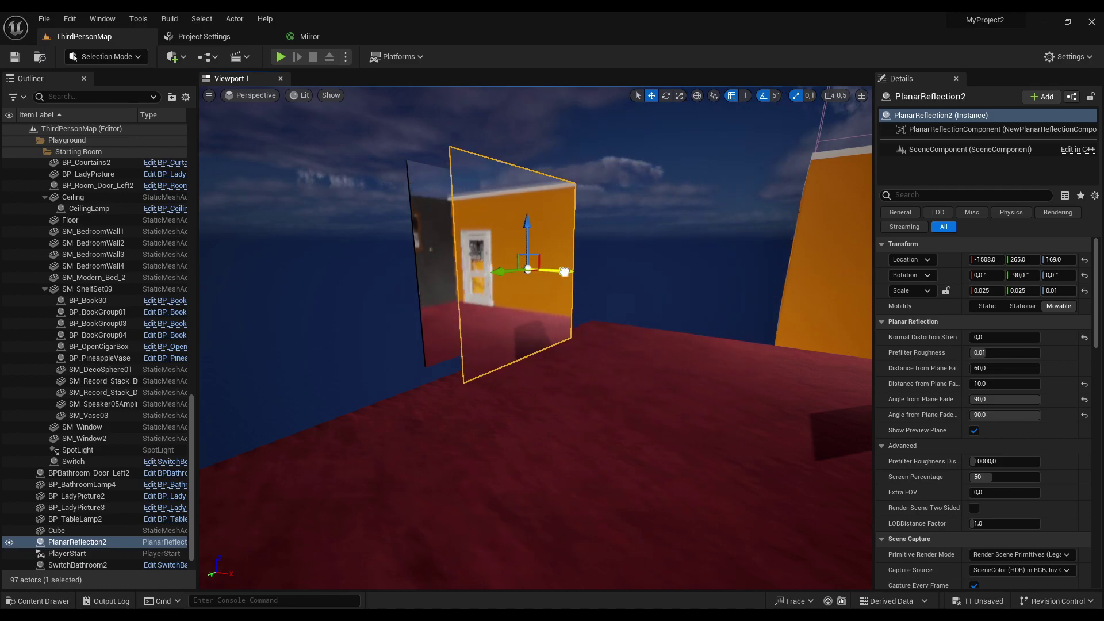
Step: Try the planar reflection behind the cube panel at X -1700, checking the mirror image in a short play session
drag(518, 271, 372, 279)
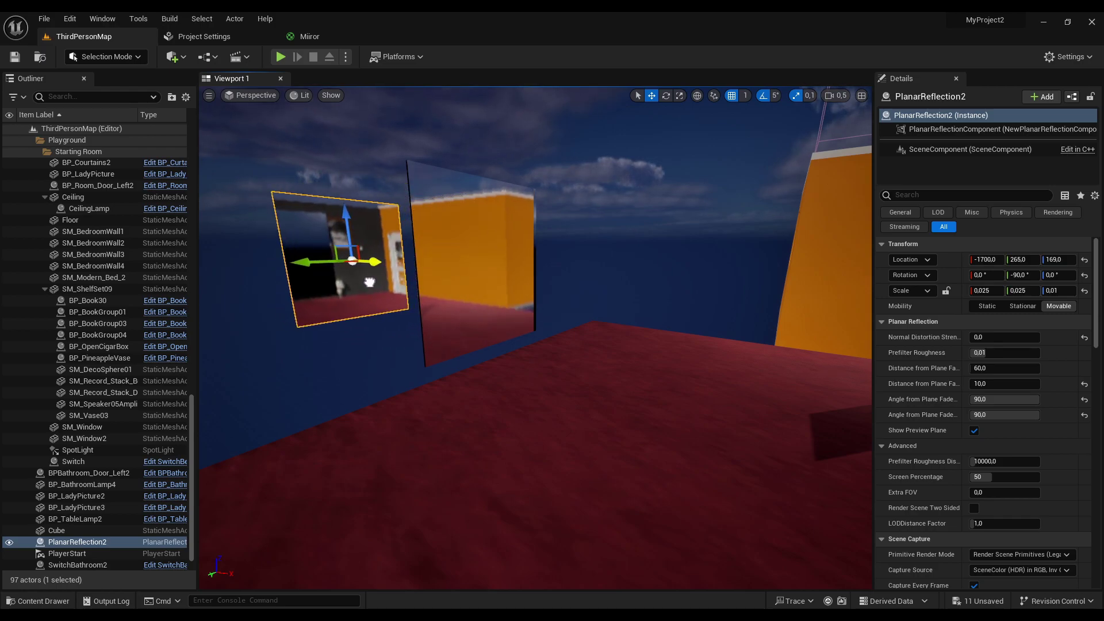
click(281, 56)
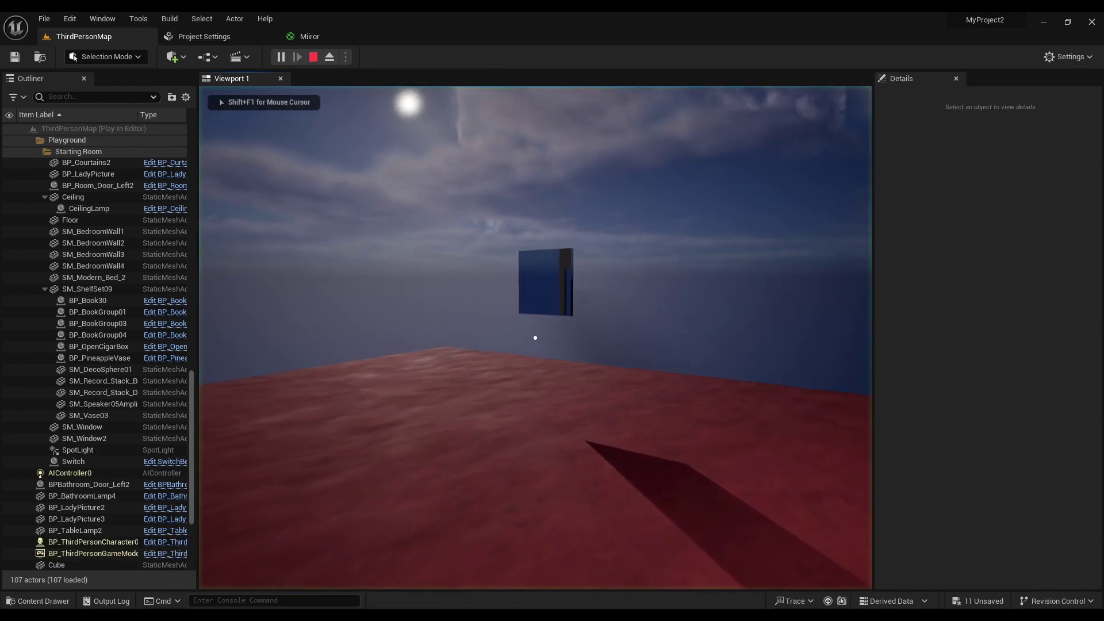
key(w)
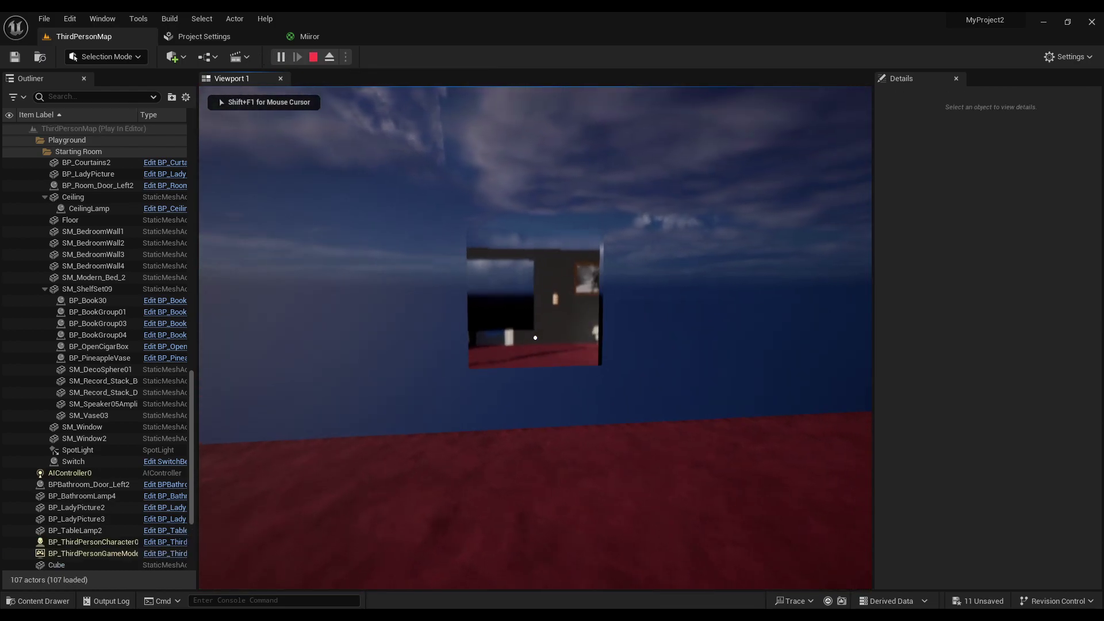
key(s)
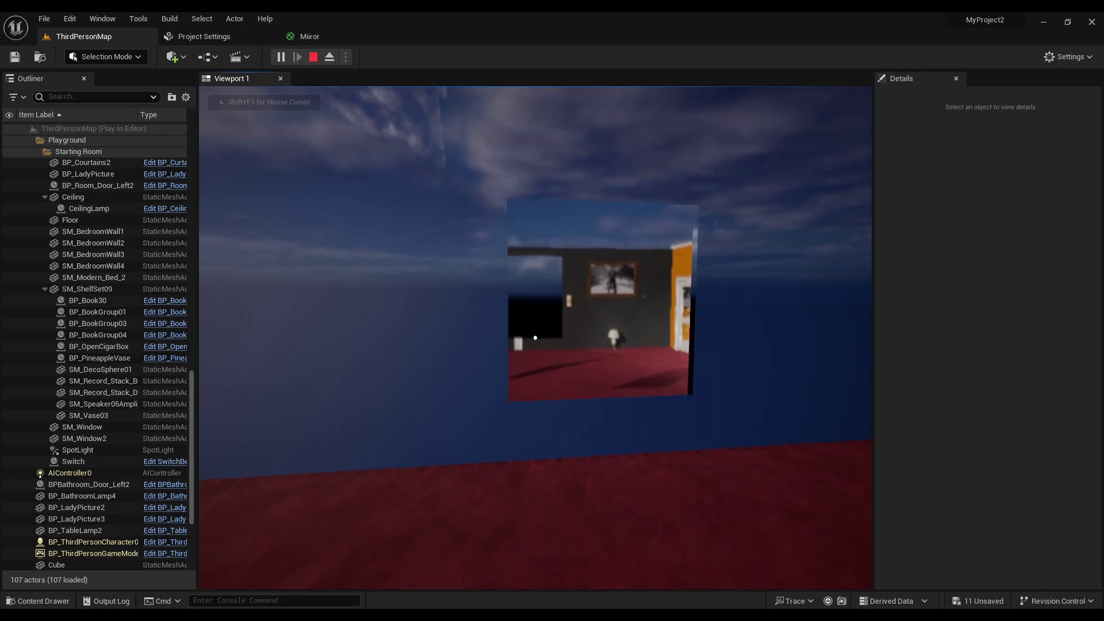
key(Escape)
Step: Move the planar reflection back to just in front of the cube panel's face, at X -1540
right_drag(421, 300, 546, 300)
drag(405, 272, 596, 272)
right_drag(597, 272, 638, 256)
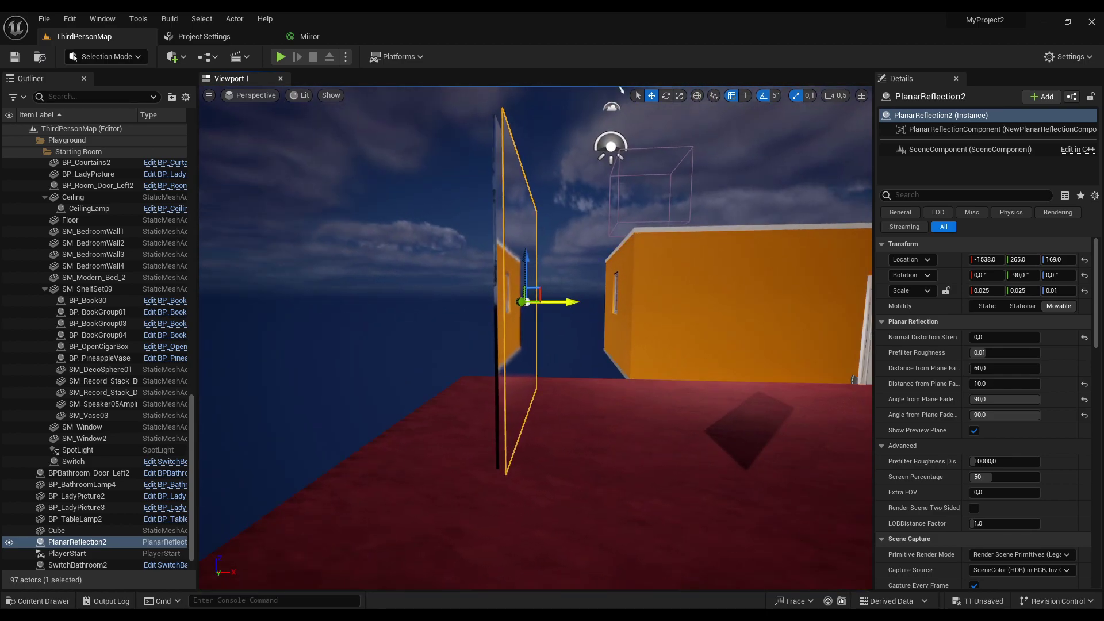
right_drag(566, 304, 403, 301)
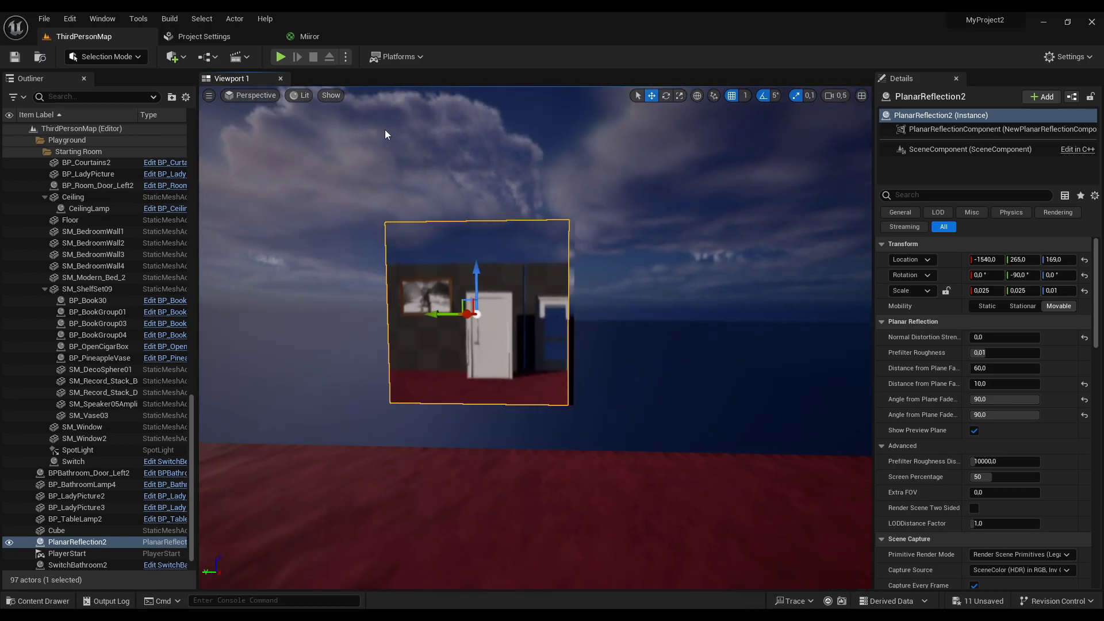
Step: Play the level and walk the character toward, away from and sideways before the mirror to check its reflection
click(280, 56)
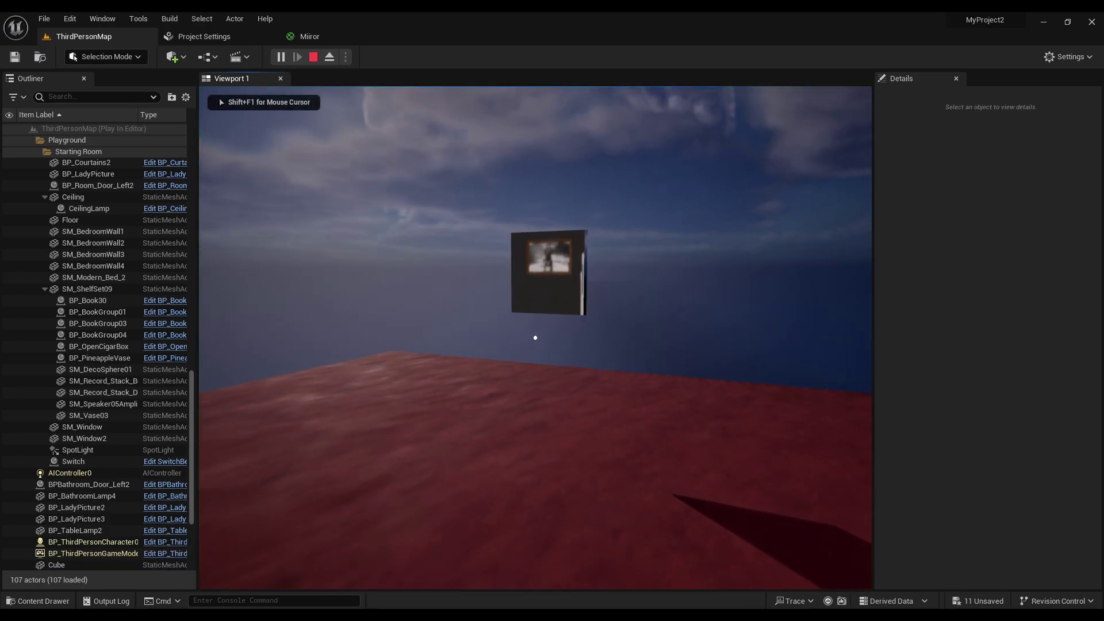
key(w)
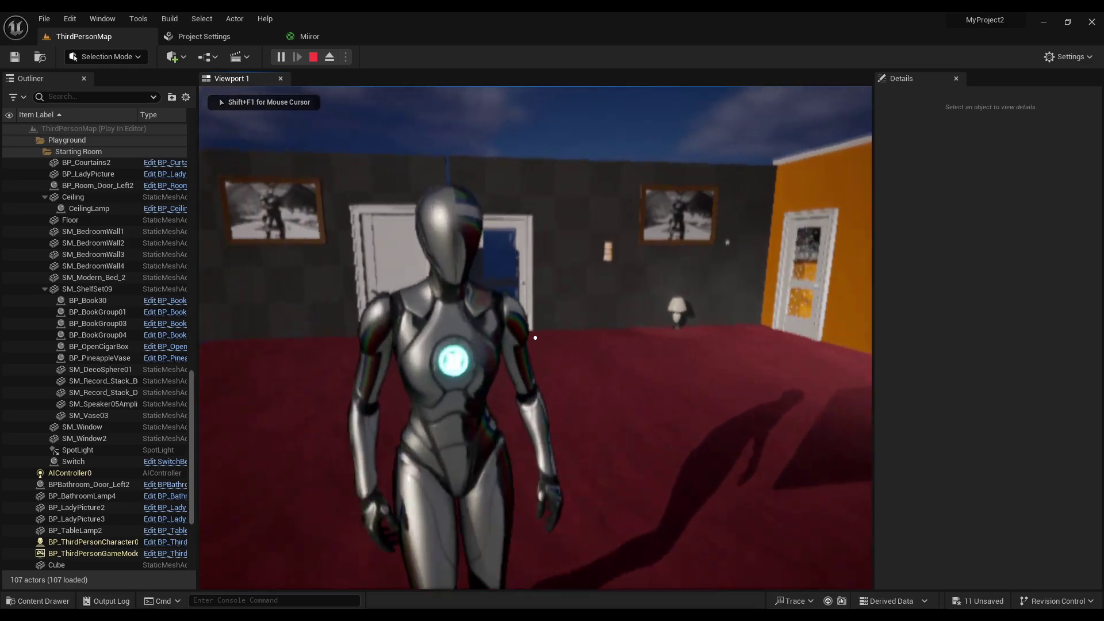
key(d)
key(s)
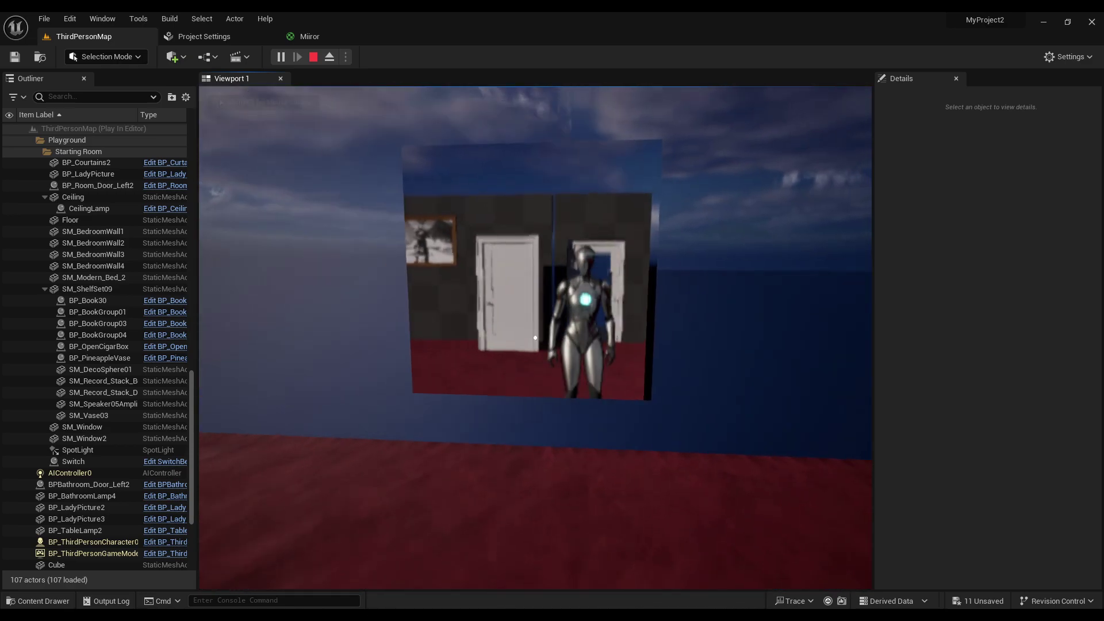
key(a)
key(s)
key(d)
key(w)
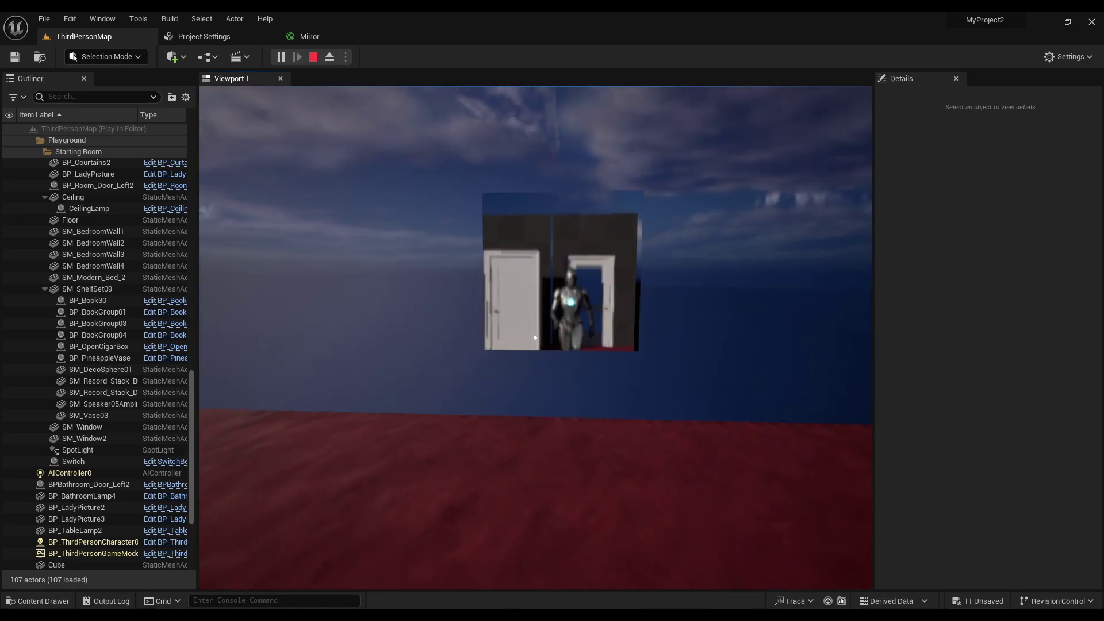
key(s)
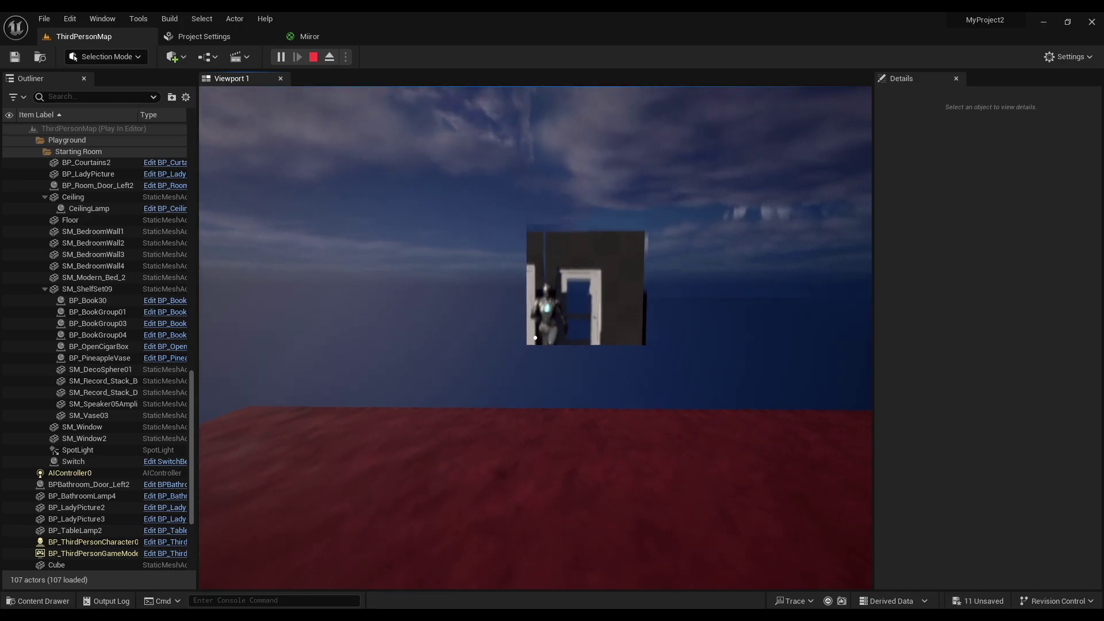
key(w)
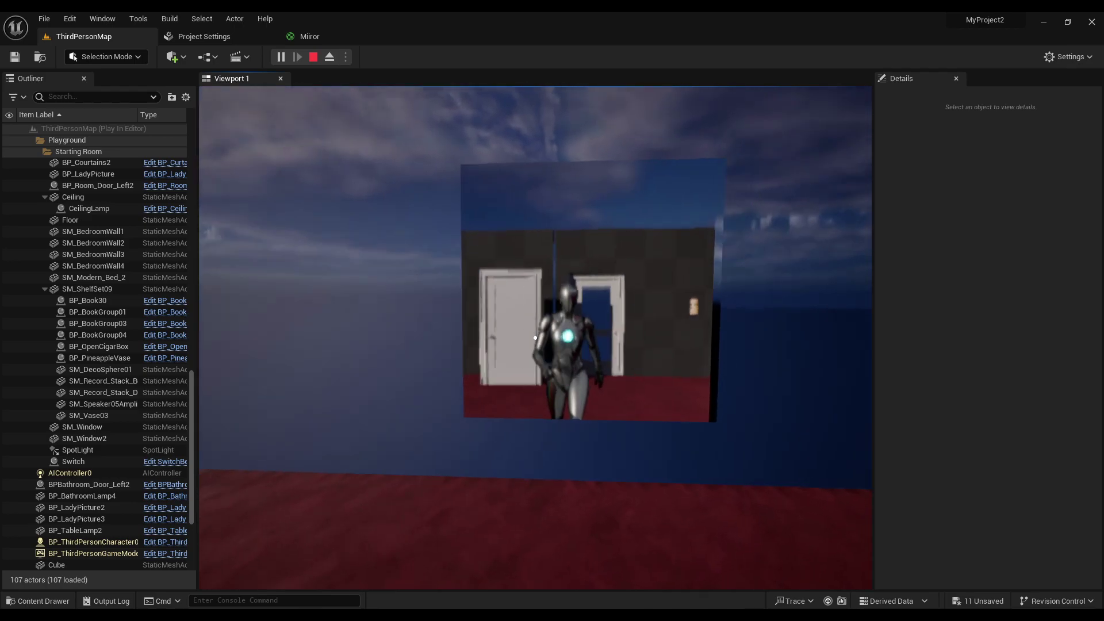
key(s)
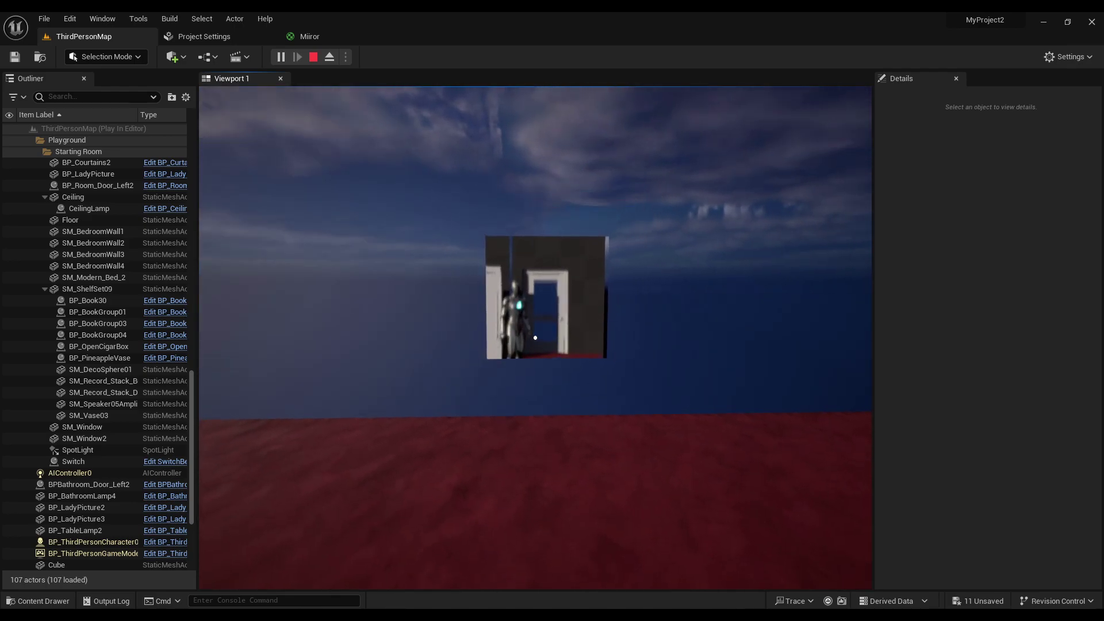